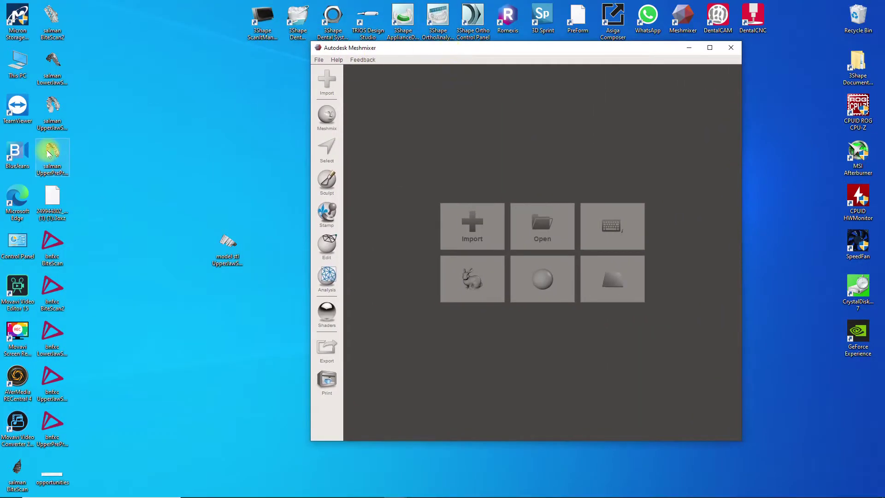
Import the UpperPrePreparationScan STL from the desktop into the empty Meshmixer scene and maximize the program window
left_click_drag(54, 152, 471, 148)
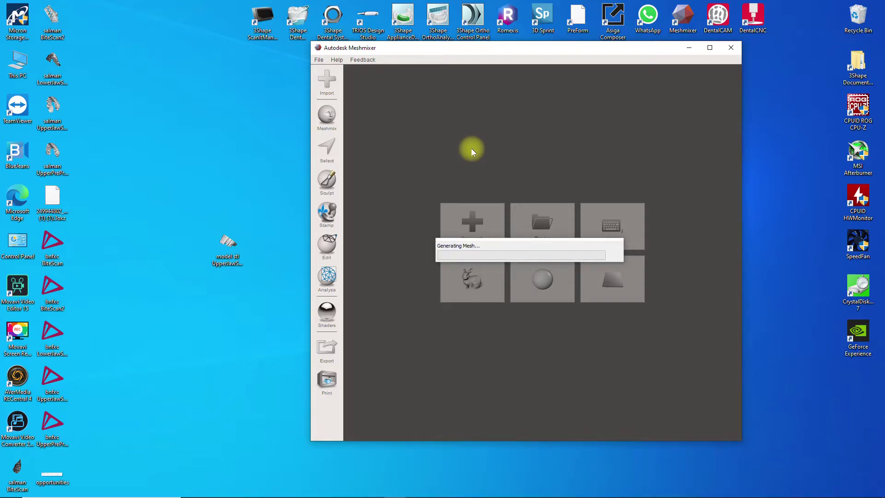
right_click_drag(613, 270, 681, 147)
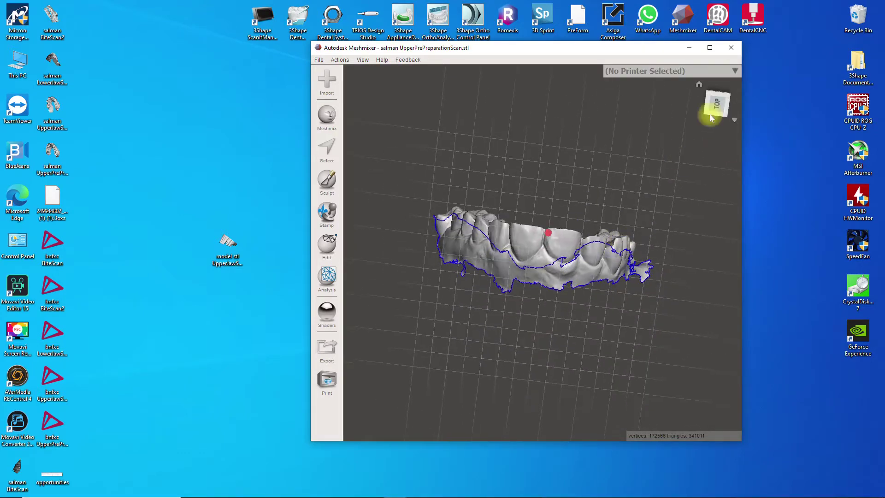
left_click(710, 48)
right_click_drag(538, 282, 466, 331)
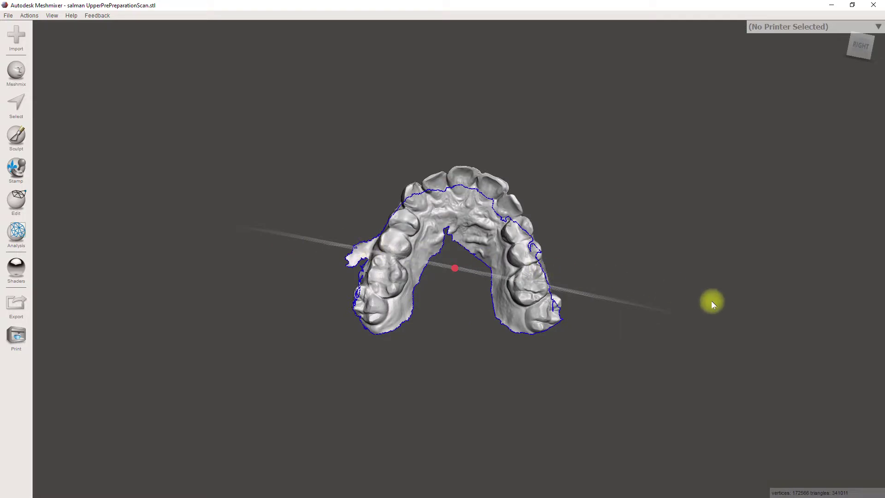
right_click_drag(210, 223, 294, 306)
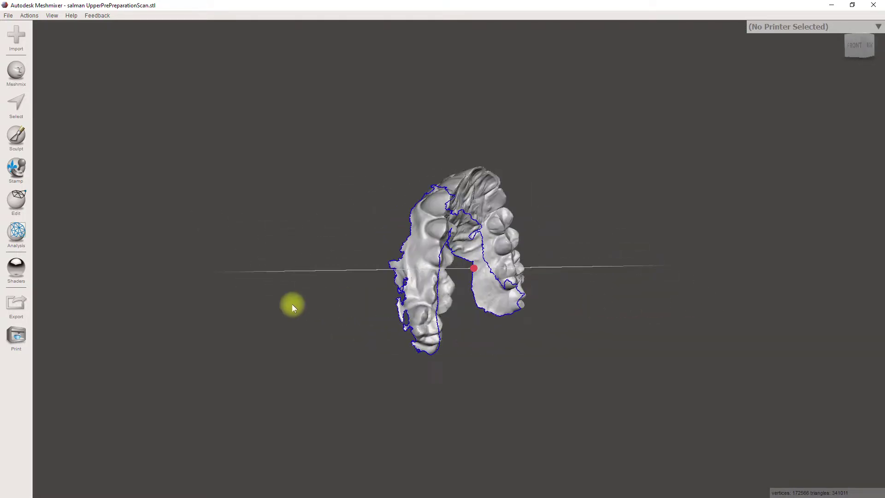
Transform the scan by rotating it about -84° around X and moving it about 19.8 mm in Y, so the teeth point up above the grid
left_click(19, 204)
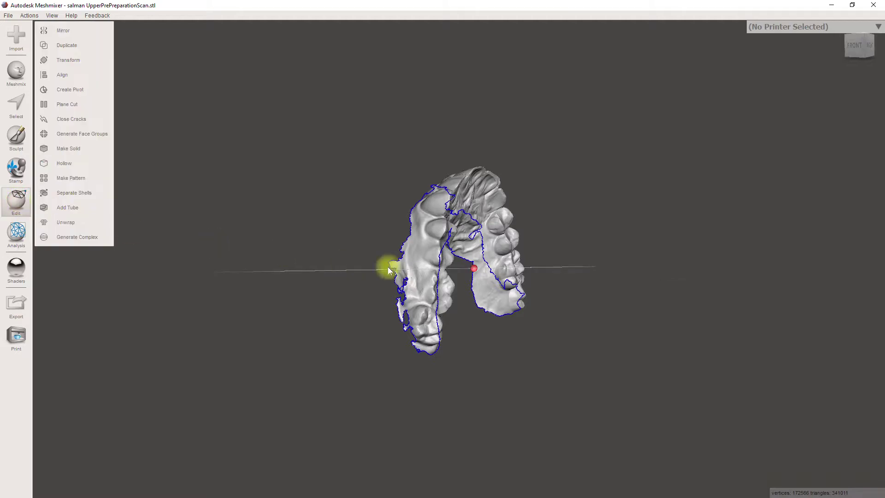
left_click(67, 60)
right_click_drag(396, 188, 448, 189)
left_click_drag(462, 237, 432, 148)
right_click_drag(432, 148, 516, 275)
left_click_drag(468, 174, 493, 228)
right_click_drag(492, 227, 512, 264)
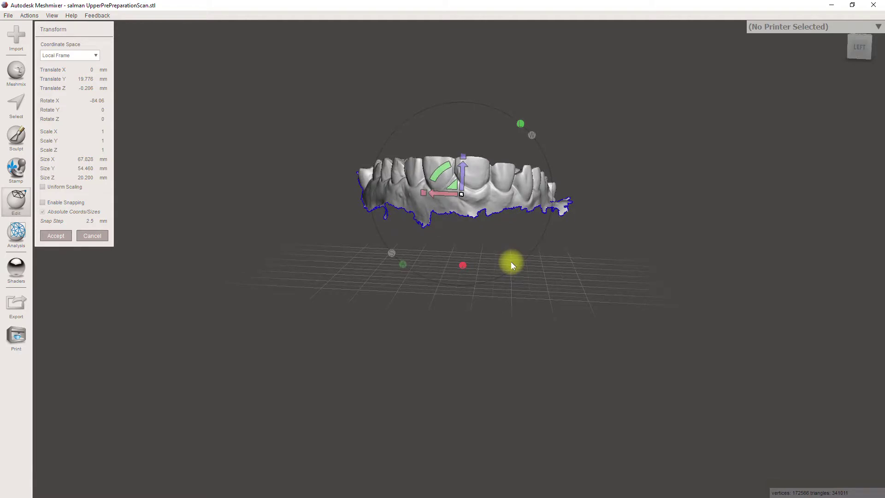
left_click(51, 237)
Lasso the ragged gum edge below a straight line under the front teeth and delete it
right_click_drag(515, 223, 560, 206)
left_click(16, 105)
right_click_drag(352, 230, 364, 237)
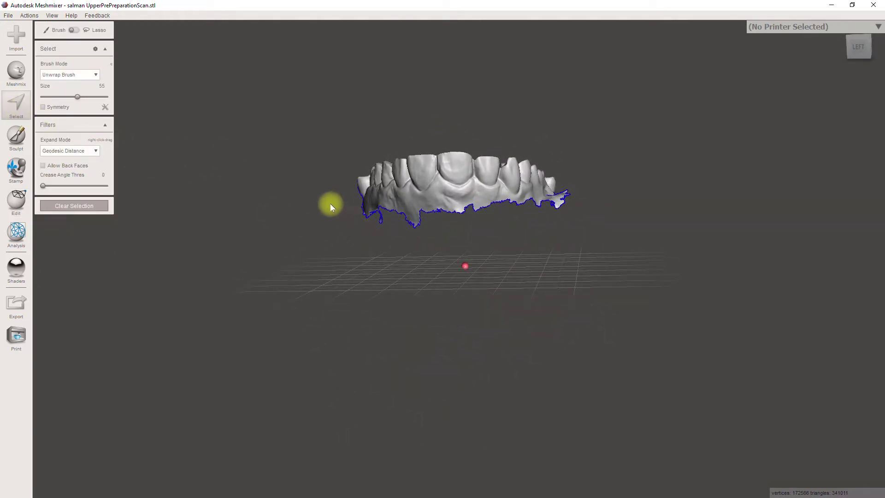
left_click_drag(327, 202, 641, 200)
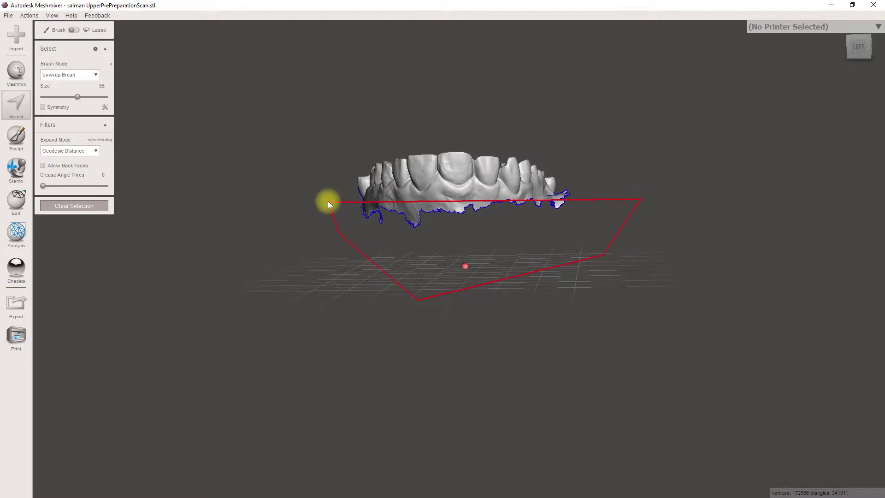
left_click_drag(328, 202, 328, 202)
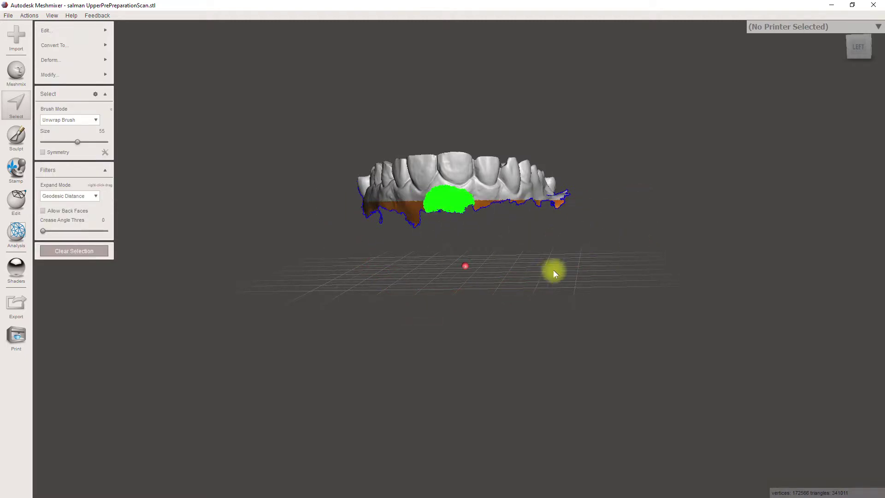
key("Delete")
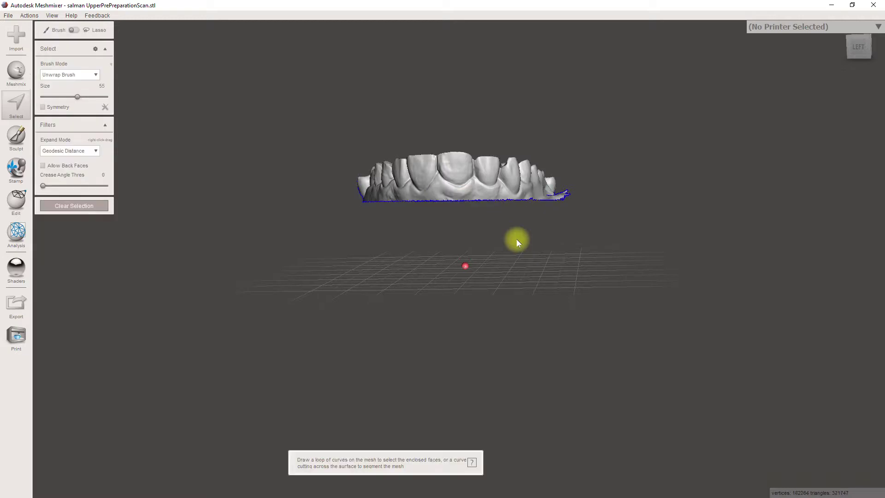
Lasso the jagged inner palatal edge together with the stray flap outside the molars and delete both
right_click_drag(555, 233, 549, 330)
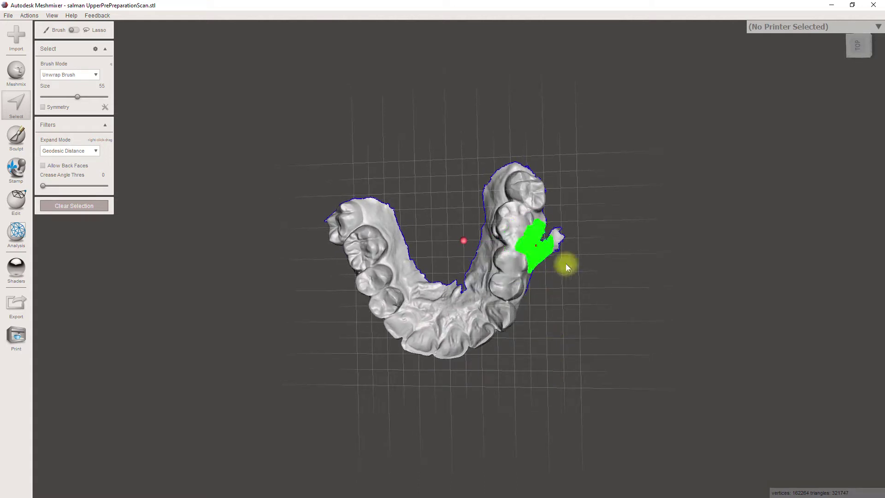
right_click_drag(524, 368, 537, 274)
mouse_move(556, 183)
right_mouse_down()
mouse_move(533, 92)
mouse_move(467, 177)
right_mouse_up()
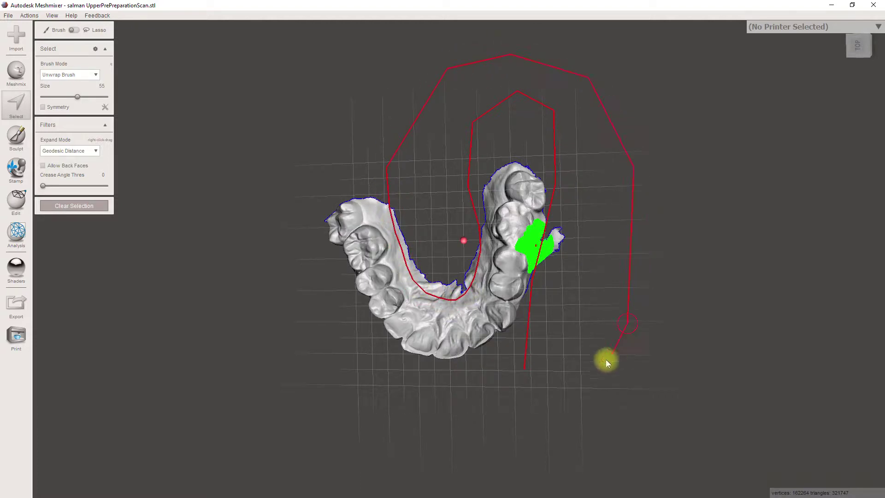
right_click_drag(527, 375, 523, 368)
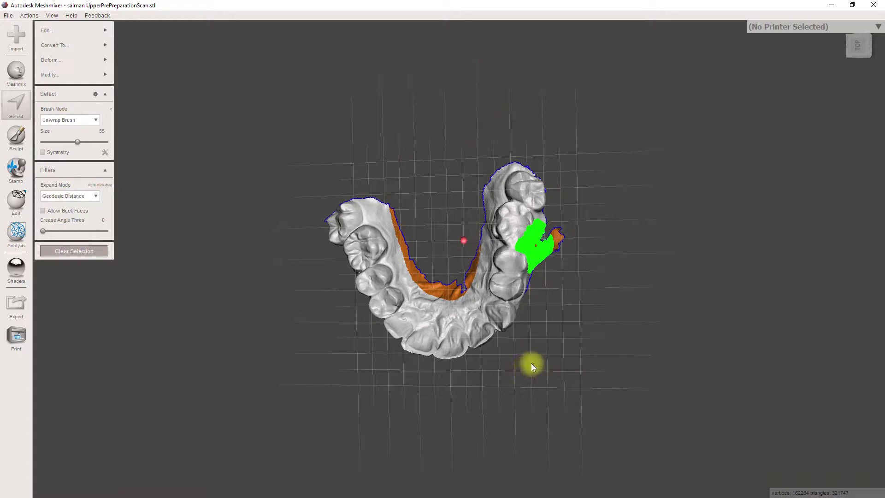
key("Delete")
Lasso the uneven gum fragments hanging below the back teeth and delete them
mouse_move(588, 362)
right_mouse_down()
mouse_move(571, 306)
mouse_move(612, 271)
mouse_move(557, 198)
mouse_move(515, 157)
mouse_move(429, 171)
mouse_move(424, 180)
right_mouse_up()
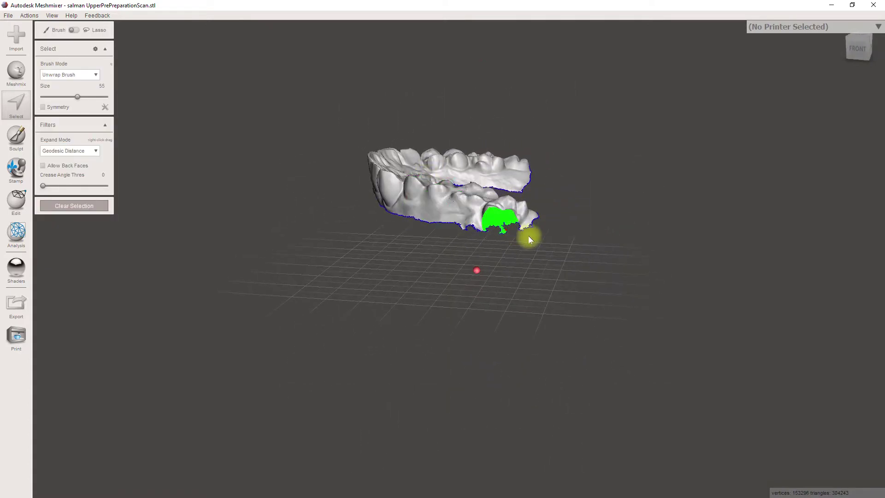
left_click_drag(588, 217, 498, 229)
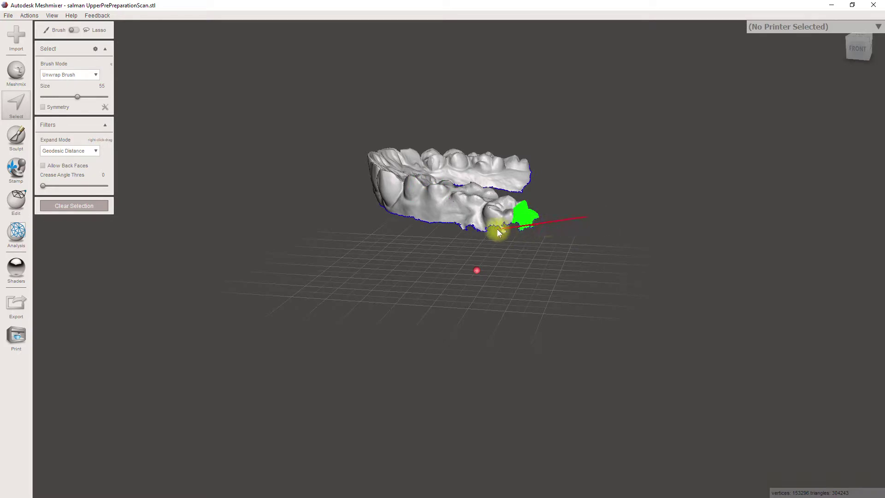
mouse_move(424, 229)
left_mouse_down()
mouse_move(412, 226)
mouse_move(553, 283)
left_mouse_up()
left_click_drag(588, 222, 585, 216)
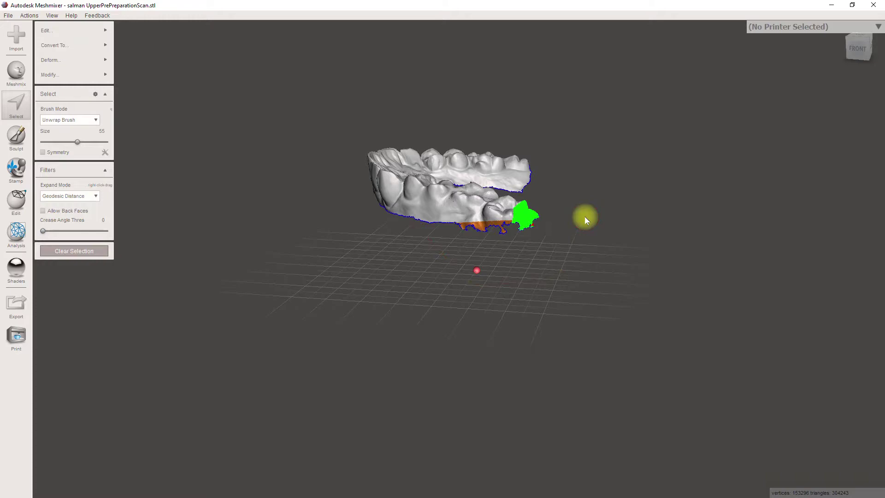
key("Delete")
Trim the small leftover protrusions along the outer molar edge with a narrow lasso selection
mouse_move(491, 283)
right_mouse_down()
mouse_move(527, 250)
mouse_move(601, 286)
mouse_move(588, 346)
mouse_move(611, 433)
mouse_move(662, 439)
mouse_move(589, 421)
mouse_move(711, 397)
mouse_move(696, 418)
mouse_move(671, 412)
mouse_move(683, 398)
right_mouse_up()
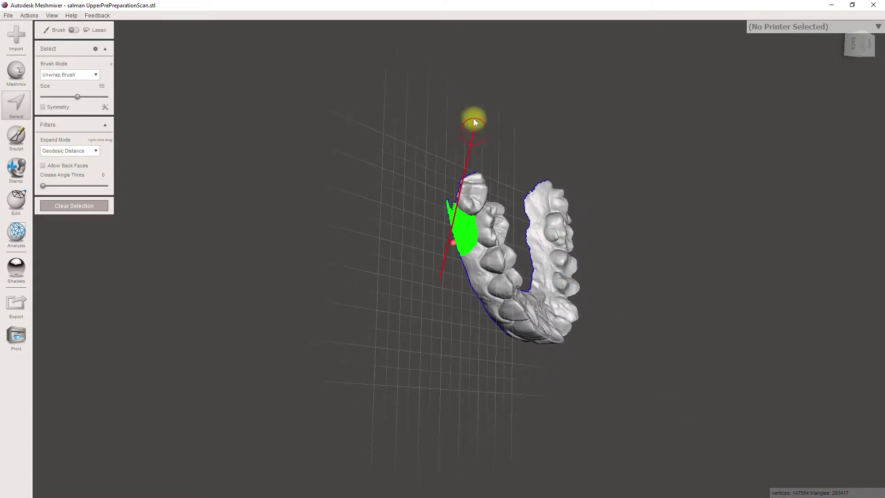
left_click_drag(440, 282, 441, 282)
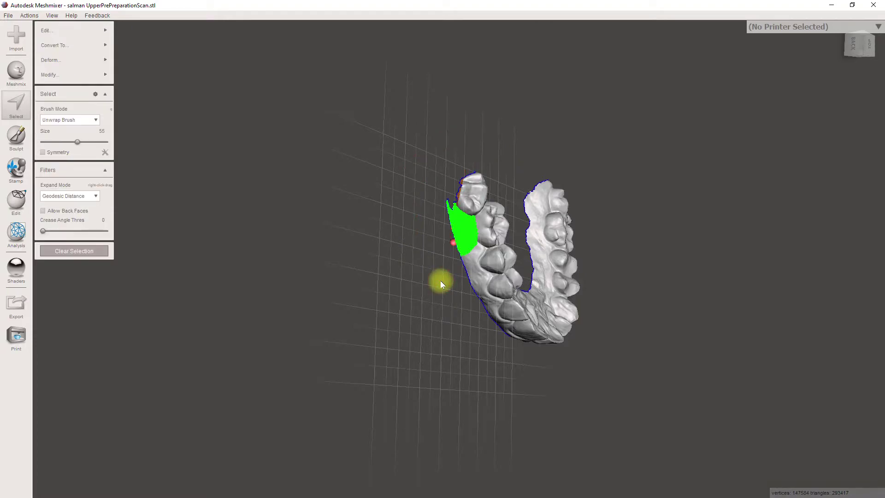
key("Delete")
mouse_move(471, 272)
right_mouse_down()
mouse_move(488, 257)
mouse_move(465, 231)
mouse_move(477, 272)
right_mouse_up()
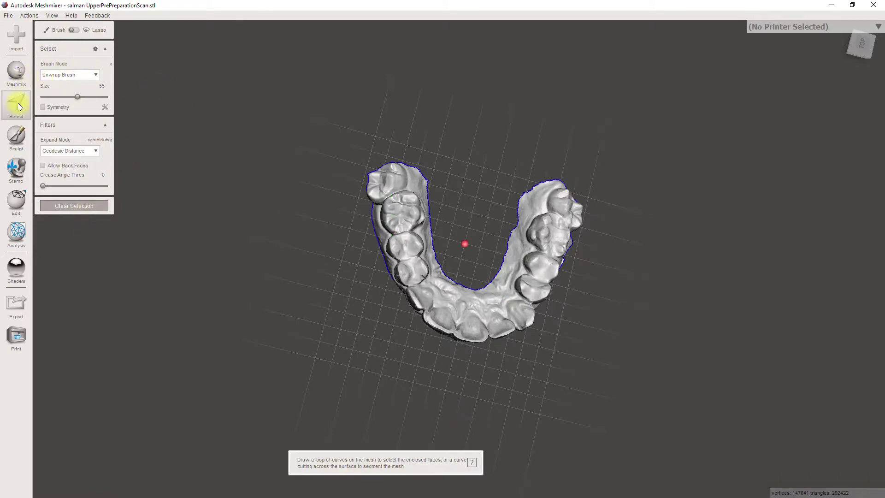
Select the whole arch and smooth its boundary with Smoothness 93 and Preserve Shape about 19
right_click_drag(426, 312, 423, 175)
double_click(456, 156)
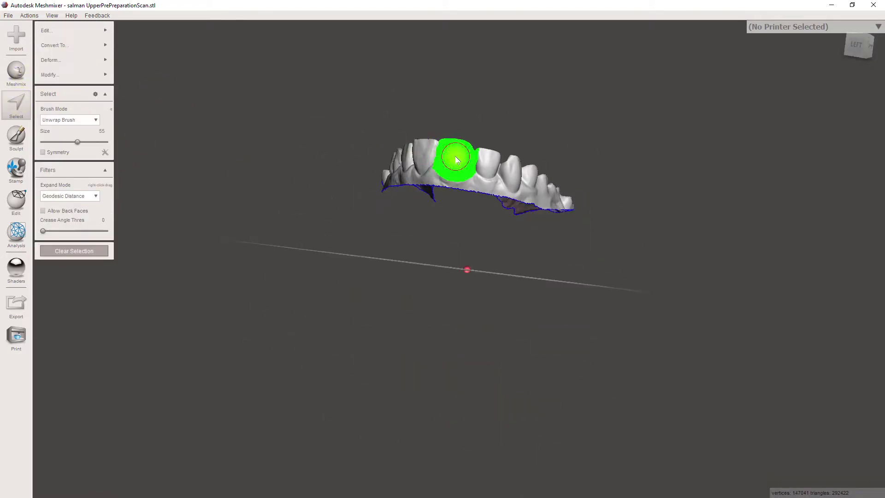
right_click_drag(607, 176, 572, 257)
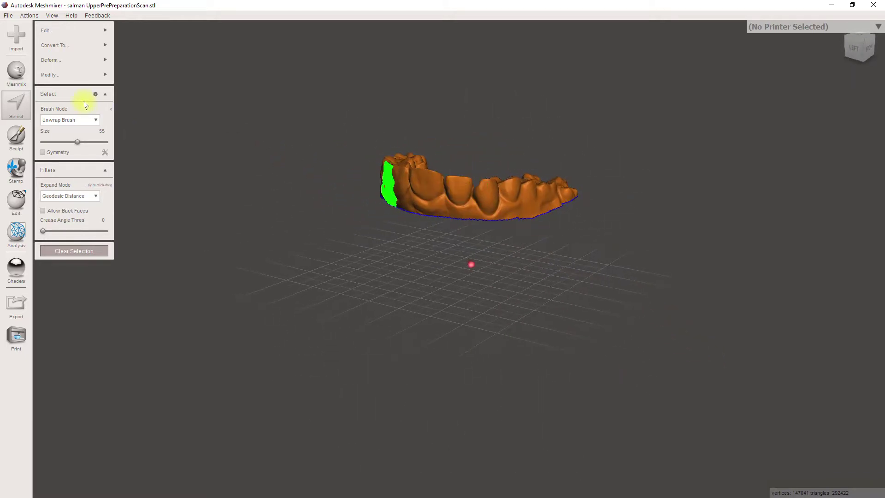
left_click(86, 75)
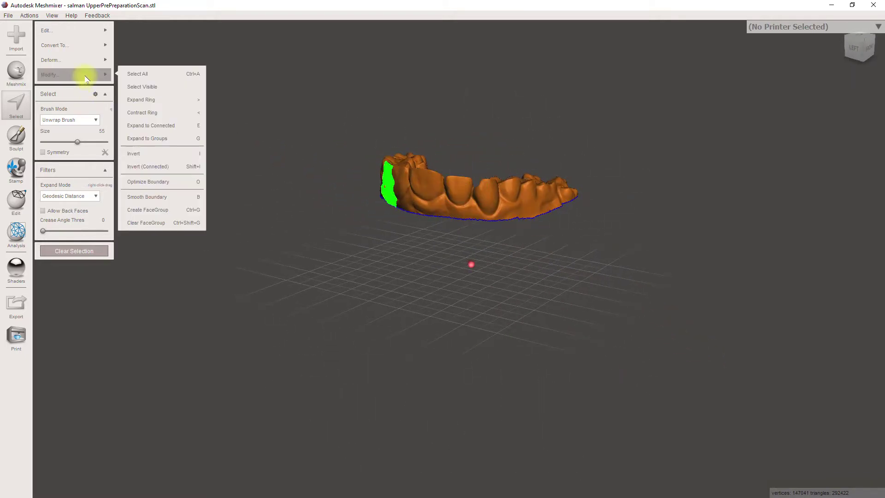
left_click(170, 198)
right_click_drag(488, 189, 462, 380)
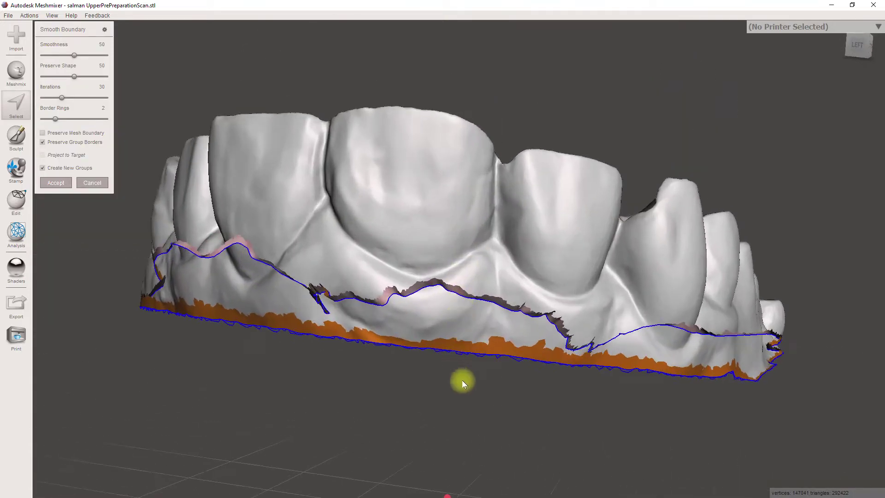
right_click_drag(717, 370, 513, 312)
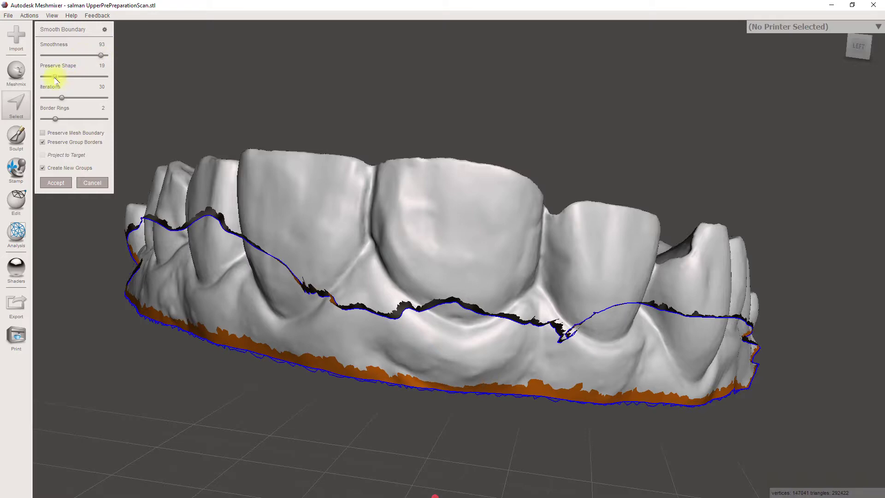
left_click(51, 180)
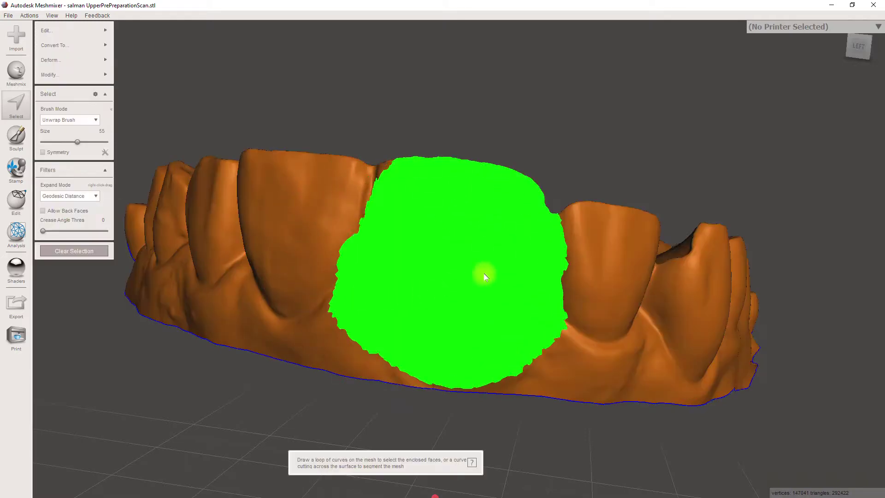
Extrude the selected arch with an offset of -13.14 mm along the Y Axis and a Flat end type to form a base
mouse_move(615, 289)
right_mouse_down()
mouse_move(528, 305)
mouse_move(517, 351)
mouse_move(550, 292)
mouse_move(595, 272)
mouse_move(614, 336)
mouse_move(682, 401)
mouse_move(593, 282)
mouse_move(613, 226)
mouse_move(653, 215)
mouse_move(659, 244)
mouse_move(49, 176)
right_mouse_up()
left_click(80, 32)
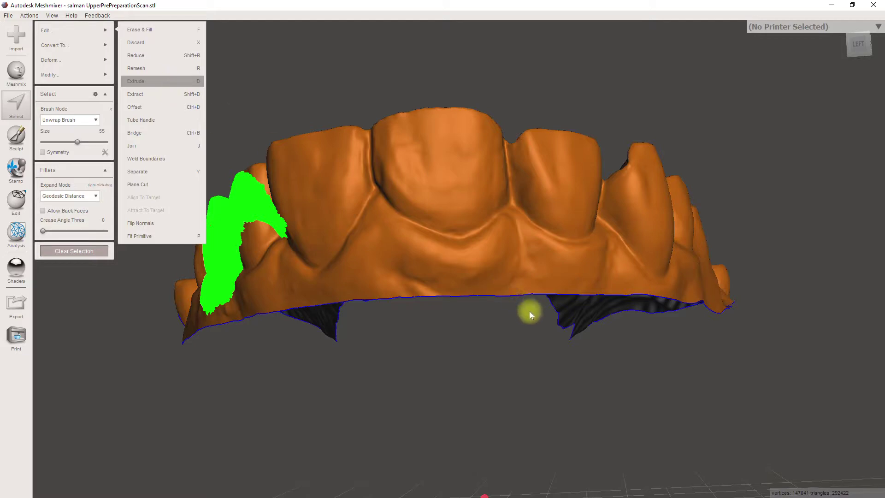
key("d")
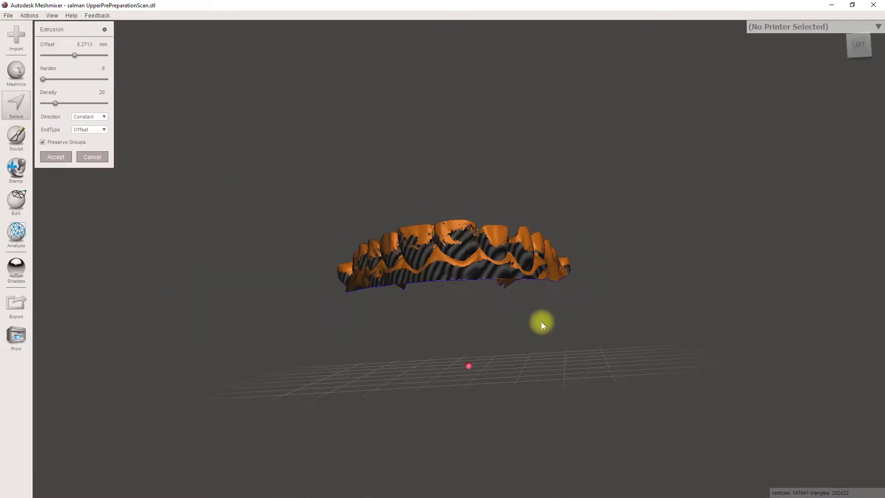
left_click(51, 55)
mouse_move(438, 220)
right_mouse_down()
mouse_move(514, 223)
mouse_move(510, 208)
mouse_move(446, 226)
mouse_move(421, 220)
right_mouse_up()
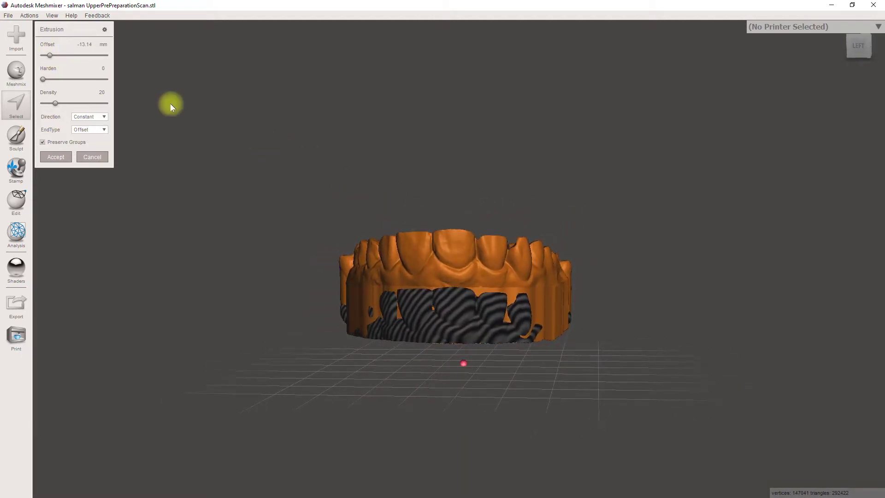
left_click(101, 117)
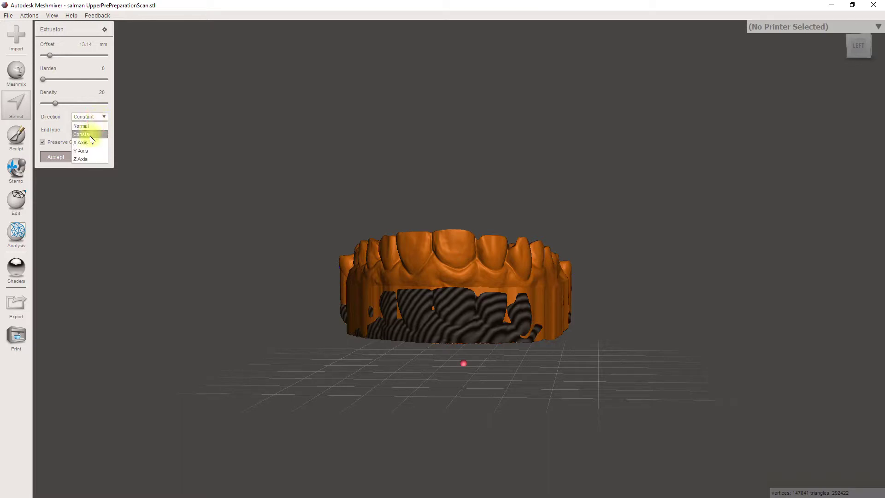
left_click(95, 150)
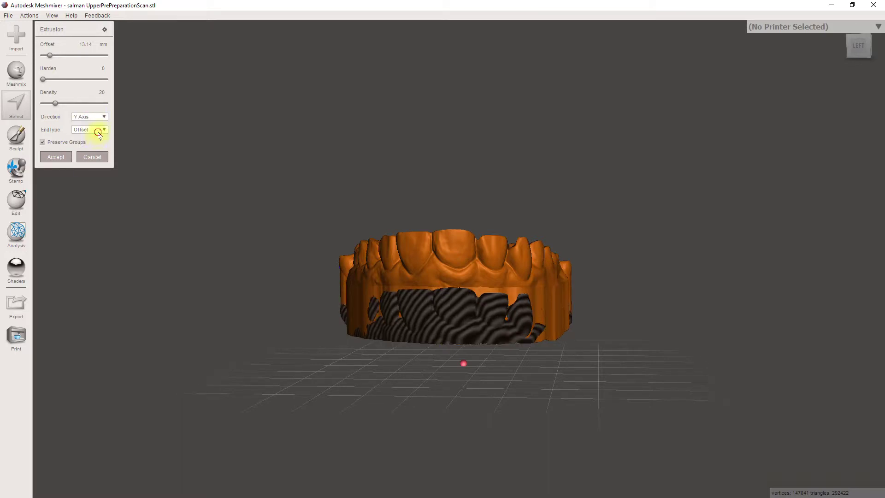
left_click(92, 148)
right_click_drag(492, 281, 489, 368)
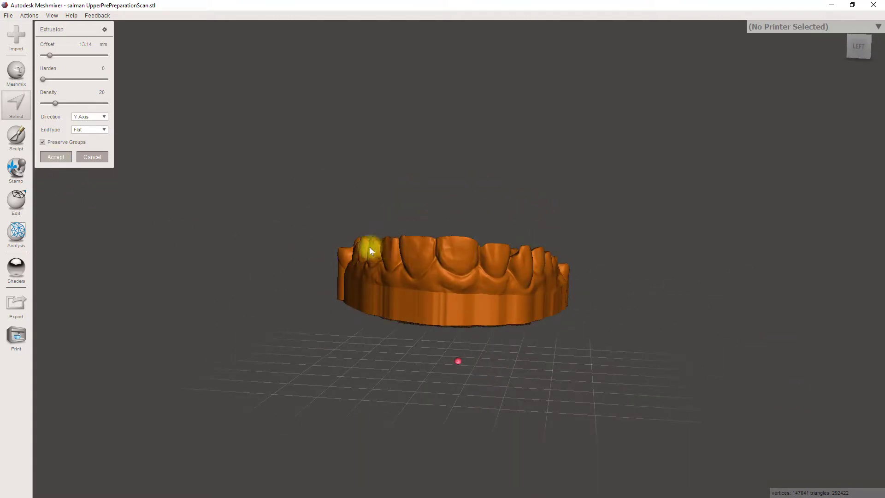
right_click_drag(547, 282, 265, 416)
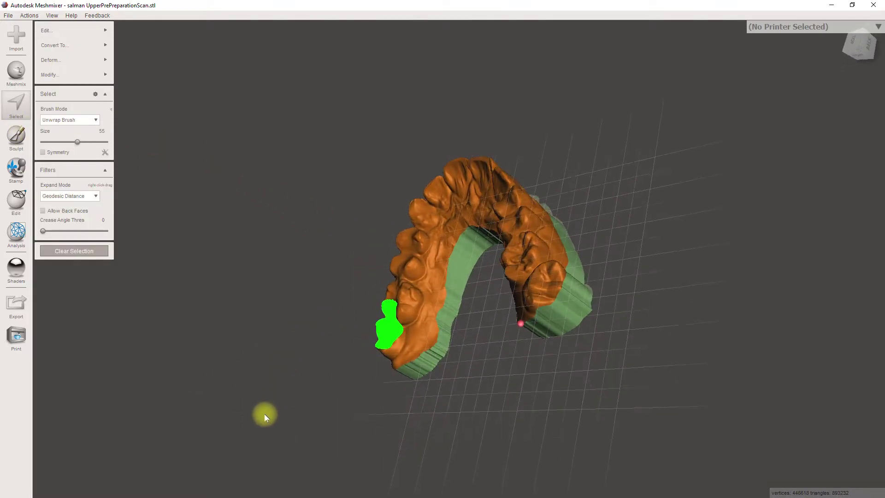
Smooth the rough areas around the arch with the RobustSmooth sculpting brush
left_click(16, 138)
left_click(79, 50)
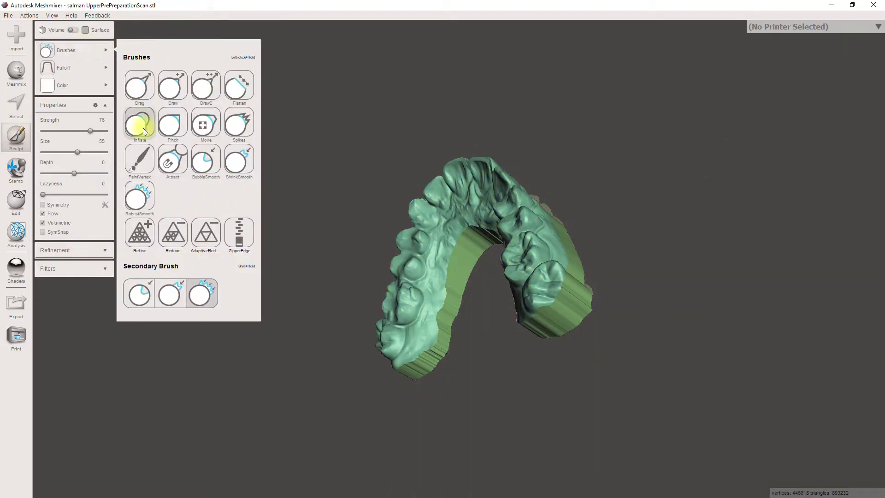
left_click(140, 197)
right_click_drag(595, 304, 555, 324)
scroll(555, 324, "up", 4)
middle_click_drag(585, 343, 519, 341)
scroll(519, 340, "up", 2)
mouse_move(517, 338)
left_mouse_down()
mouse_move(559, 367)
mouse_move(535, 347)
mouse_move(574, 352)
mouse_move(530, 398)
left_mouse_up()
mouse_move(508, 393)
right_mouse_down()
mouse_move(554, 363)
mouse_move(604, 367)
right_mouse_up()
left_click_drag(652, 317, 543, 356)
mouse_move(414, 359)
right_mouse_down()
mouse_move(429, 309)
mouse_move(458, 276)
right_mouse_up()
mouse_move(437, 200)
left_mouse_down()
mouse_move(363, 213)
mouse_move(357, 264)
left_mouse_up()
scroll(357, 265, "down", 3)
mouse_move(358, 302)
right_mouse_down()
mouse_move(439, 273)
mouse_move(600, 270)
right_mouse_up()
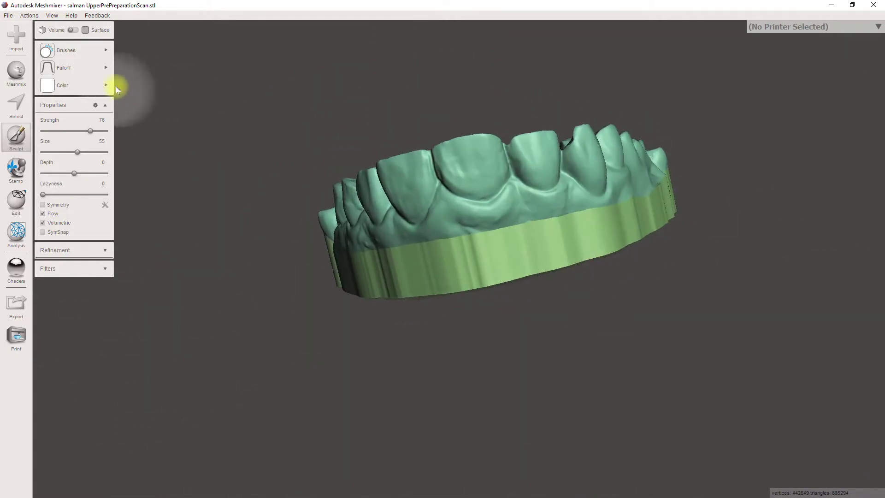
Sculpt the front teeth and the gum around them with a different volume brush at Strength 50 and Size 55
left_click(97, 52)
left_click(138, 122)
scroll(442, 189, "up", 2)
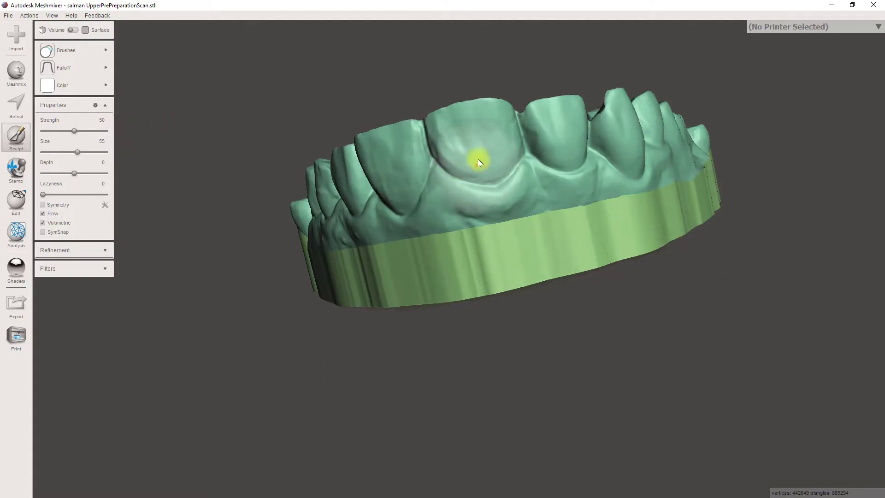
mouse_move(478, 144)
left_mouse_down()
mouse_move(534, 127)
mouse_move(584, 195)
left_mouse_up()
right_click_drag(584, 216, 164, 247)
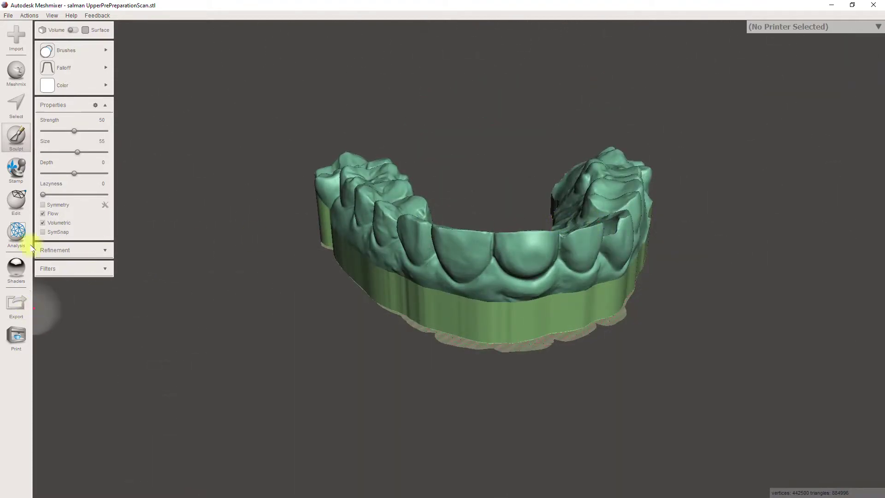
right_click_drag(481, 231, 427, 192)
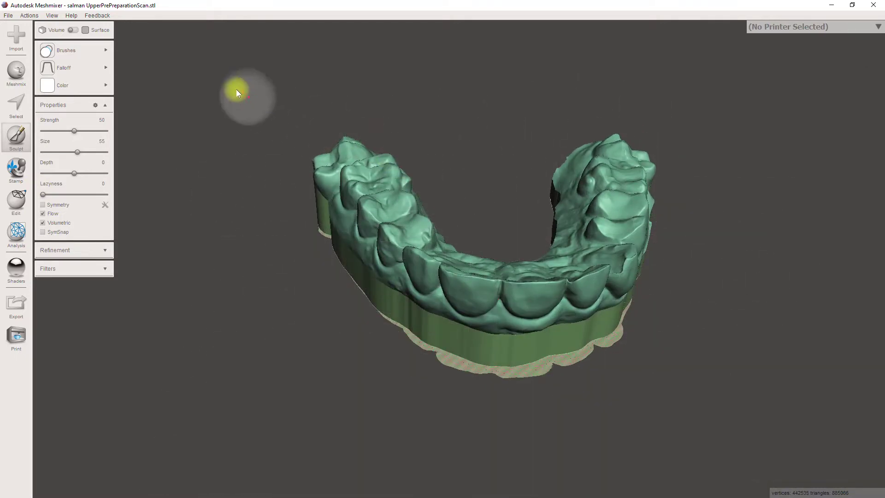
left_click(78, 85)
scroll(489, 238, "down", 2)
right_click_drag(490, 237, 405, 137)
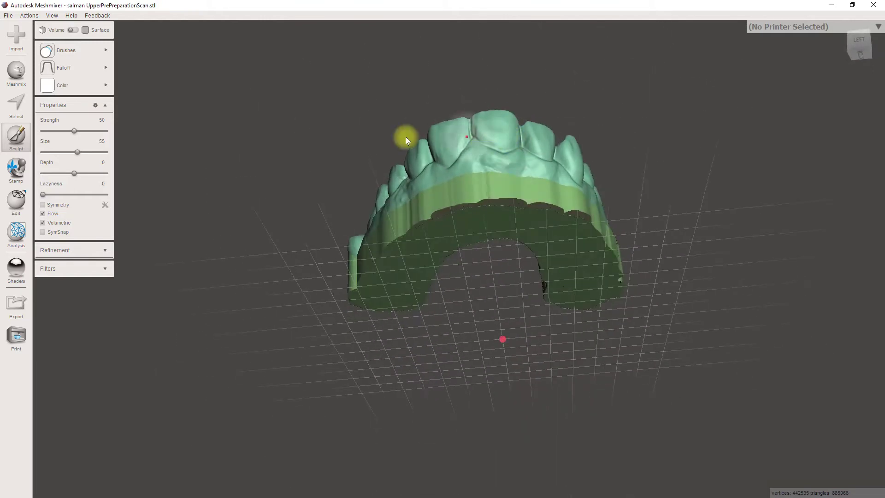
Convert the arch with its base into a solid using Solid Accuracy 512 and Mesh Density 512
left_click(17, 207)
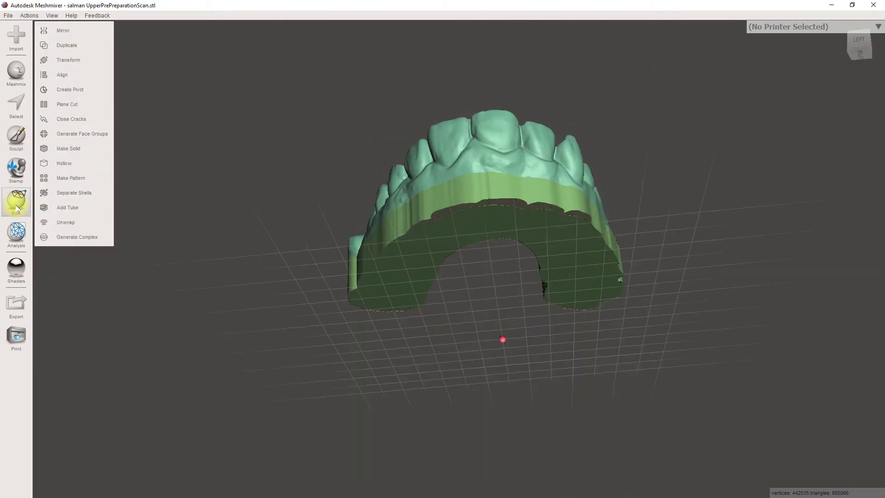
left_click(79, 148)
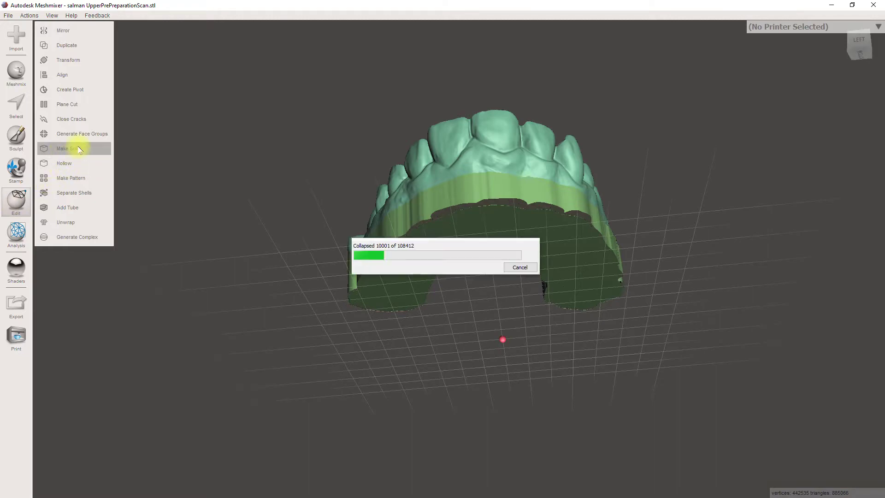
right_click_drag(332, 180, 369, 271)
left_click_drag(70, 104, 123, 103)
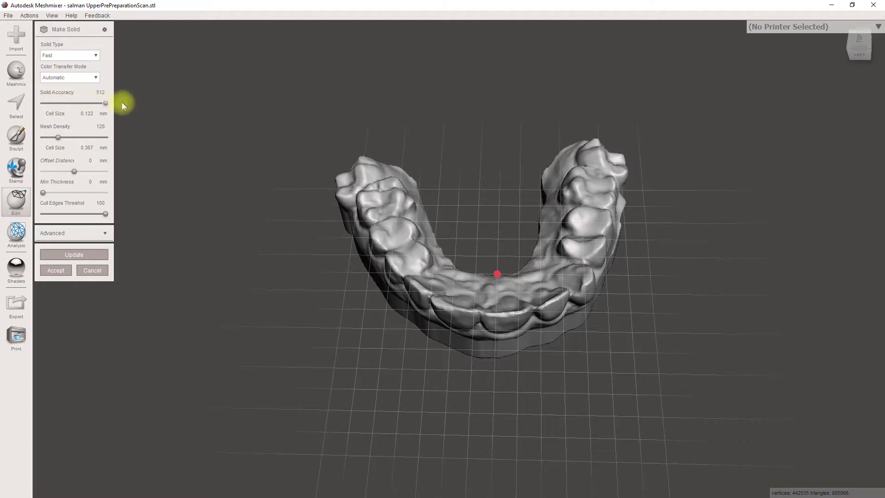
left_click(75, 255)
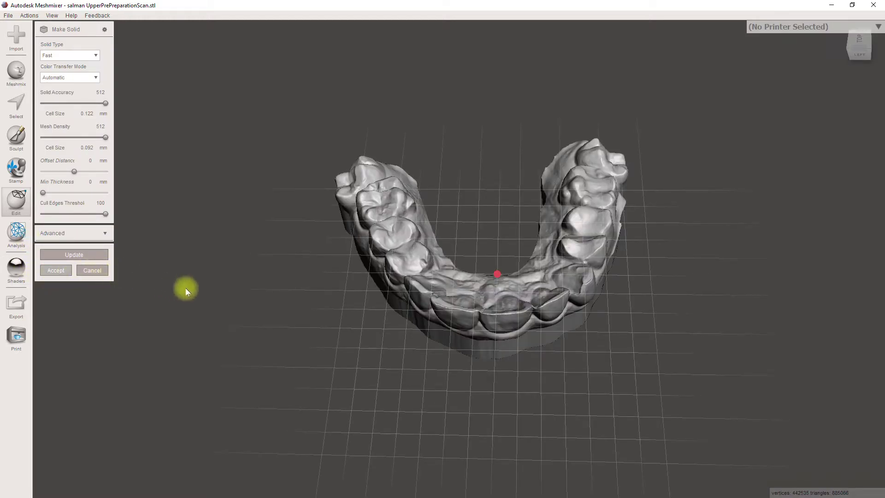
right_click_drag(555, 389, 539, 340)
left_click_drag(378, 230, 808, 226)
Shorten the base of the solid arch with a horizontal Plane Cut set to Cut (Discard Half) and Remeshed Fill
right_click_drag(603, 227, 515, 195)
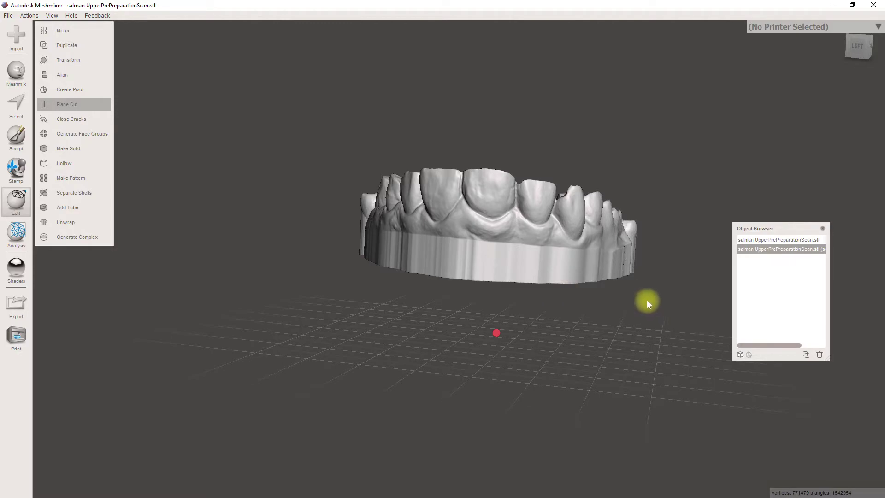
right_click_drag(623, 306, 638, 290)
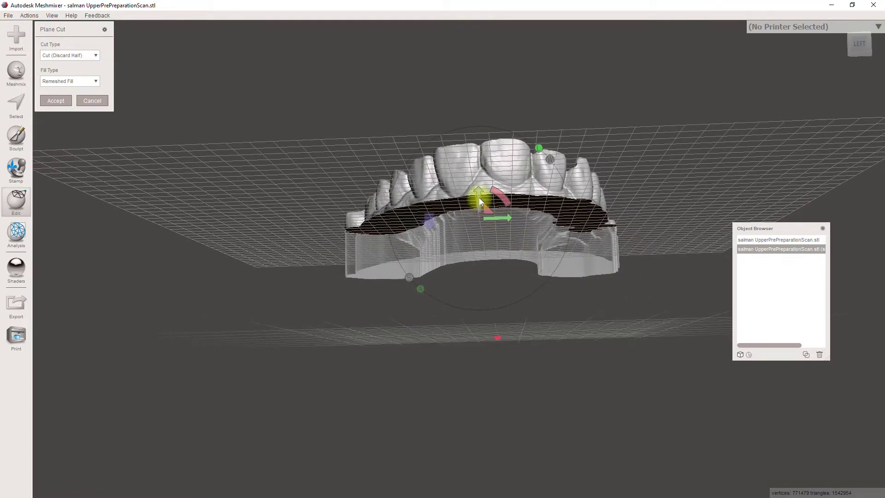
left_click_drag(478, 194, 478, 199)
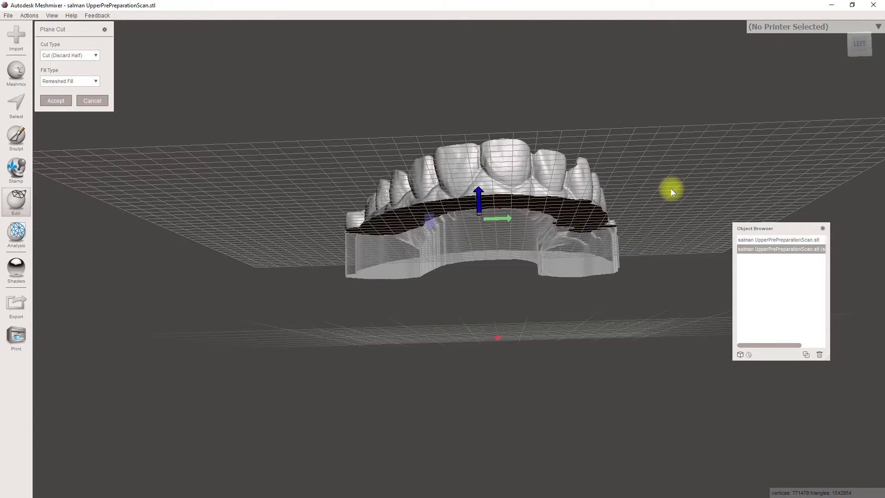
right_click_drag(674, 208, 502, 212)
left_click_drag(478, 212, 480, 213)
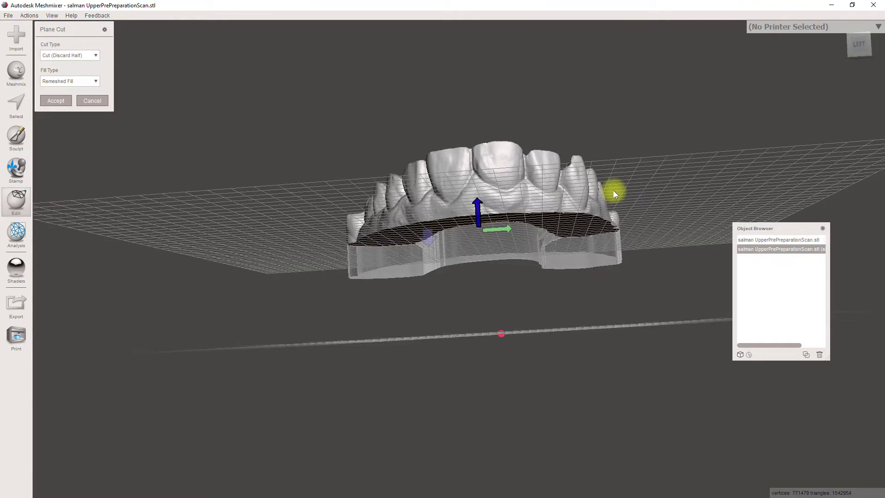
right_click_drag(618, 212, 468, 160)
left_click(56, 101)
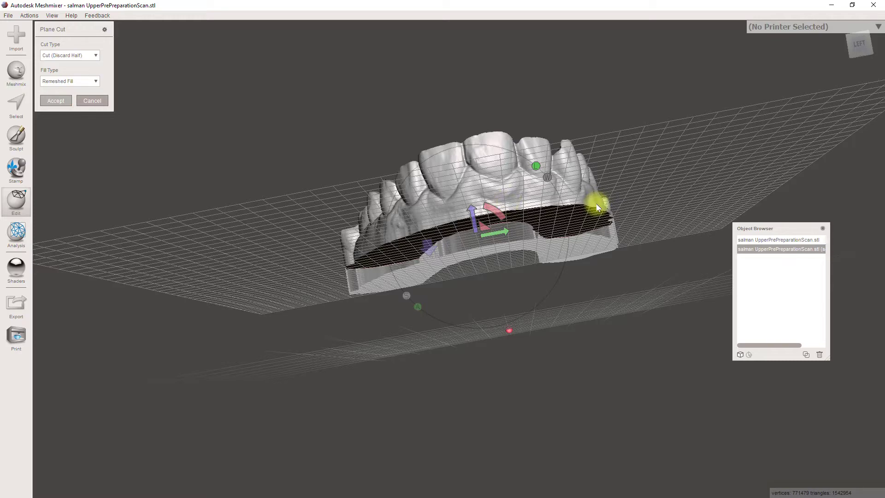
right_click_drag(598, 207, 518, 323)
Export the arch in STL Binary Format to the Desktop, overwriting the existing UpperPrePreparationScan file
left_click(23, 314)
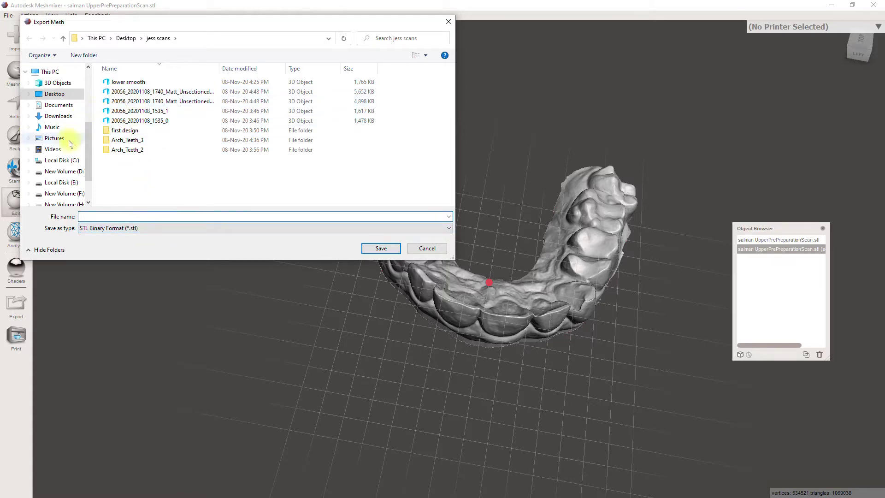
left_click(55, 94)
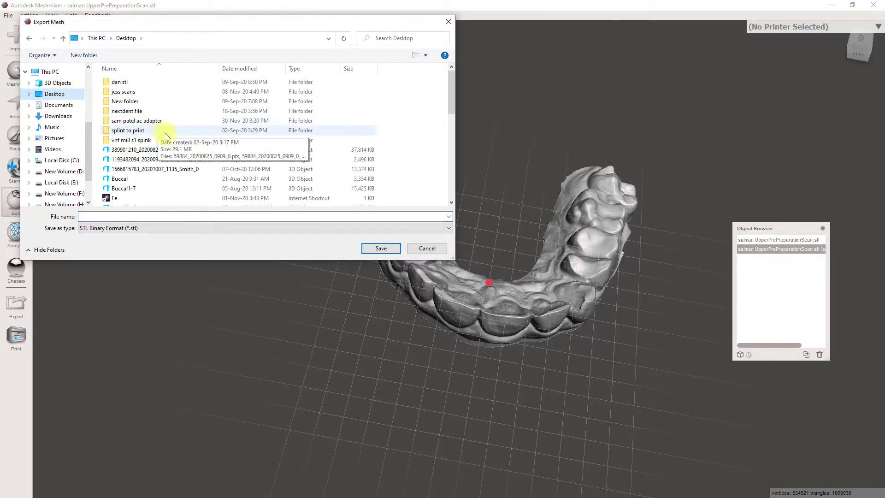
scroll(173, 137, "down", 5)
left_click(159, 162)
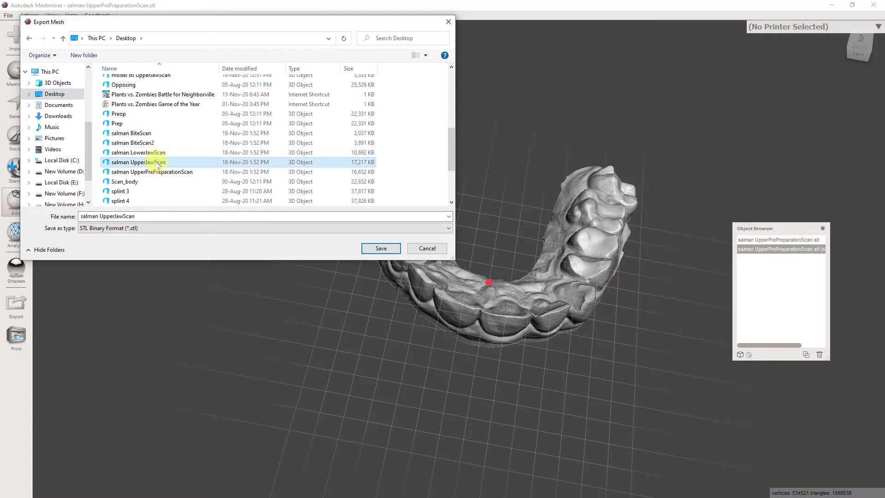
left_click(178, 172)
left_click(381, 248)
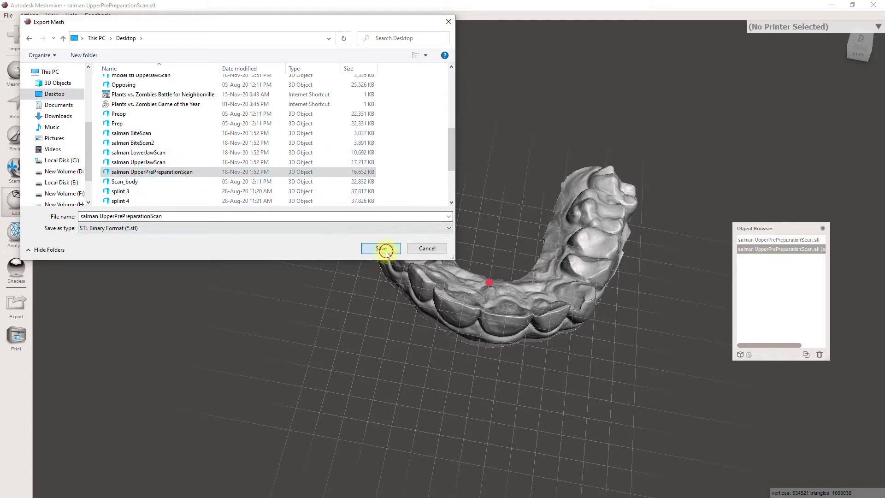
left_click(463, 254)
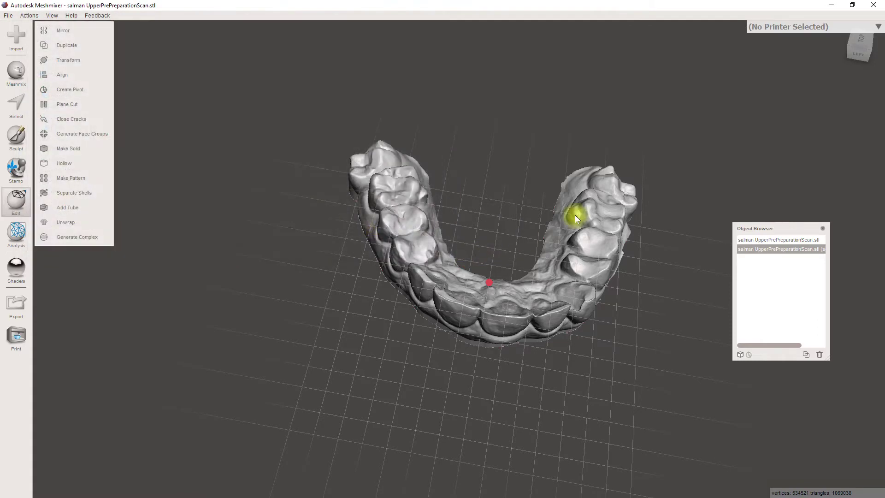
Switch to the desktop, launch Asiga Composer and dismiss its News window
right_click_drag(825, 84, 786, 55)
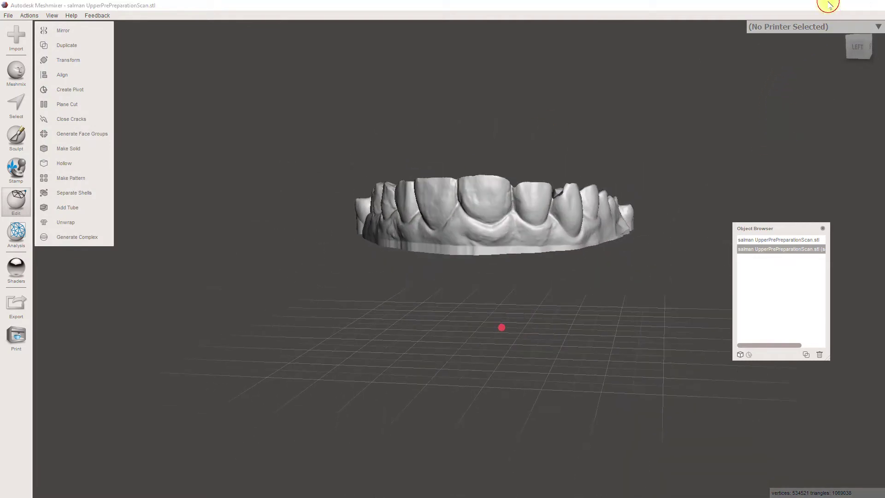
left_click(829, 5)
double_click(613, 18)
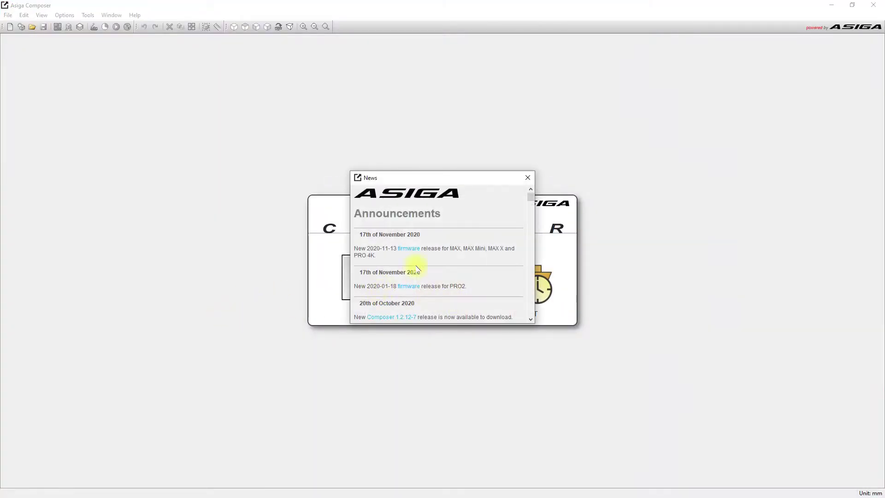
left_click(528, 177)
Create a new build for the remembered Max UV385 printer with DentaMODEL material and 0.100 mm slice thickness
left_click(364, 289)
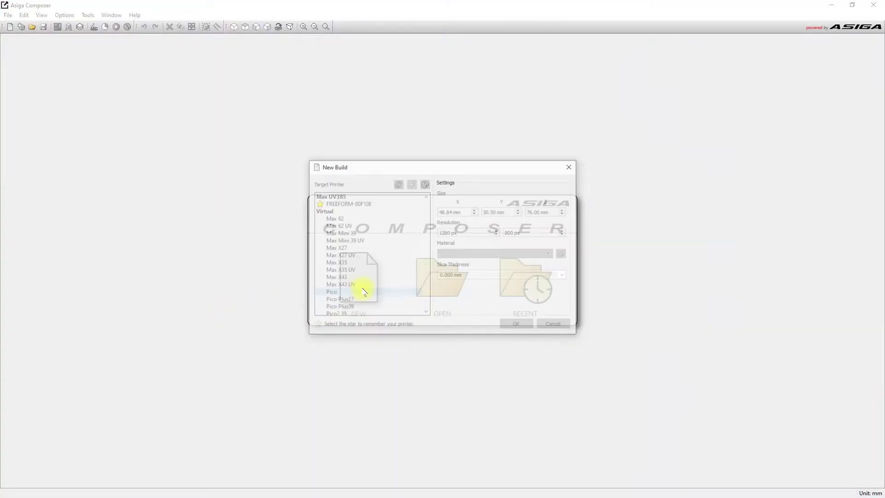
left_click(507, 254)
scroll(500, 285, "up", 5)
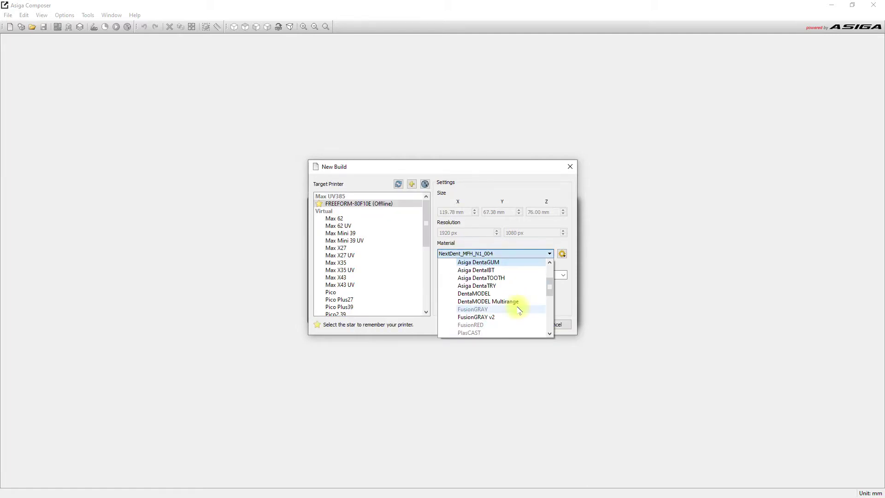
left_click(507, 294)
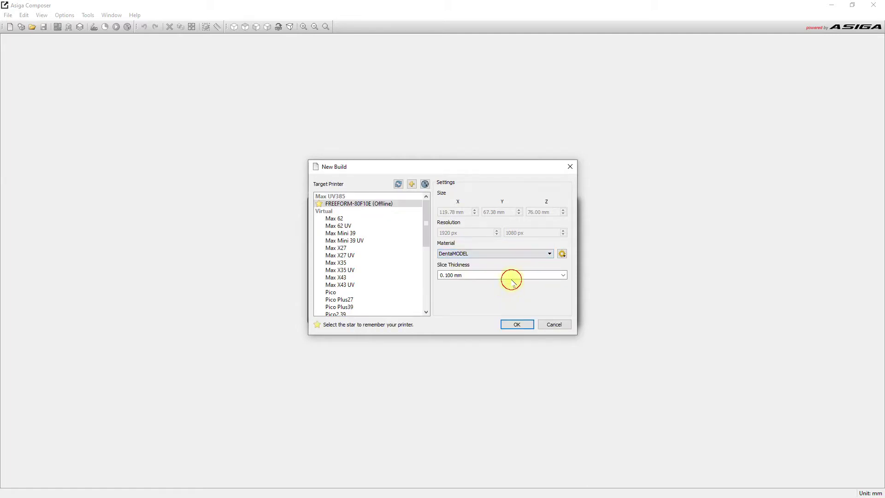
left_click(518, 324)
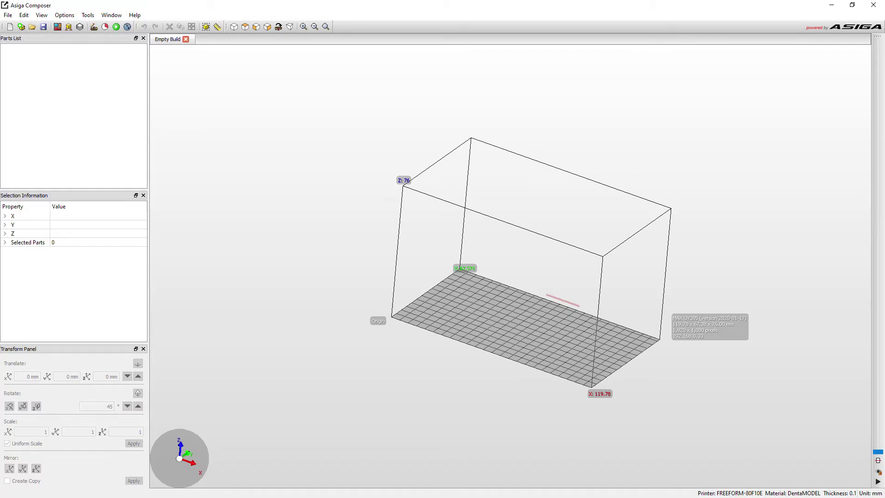
Add the exported UpperPrePreparationScan STL from the desktop to the build with Auto-Place positioning in mm, and maximize the window
left_click_drag(593, 10, 387, 66)
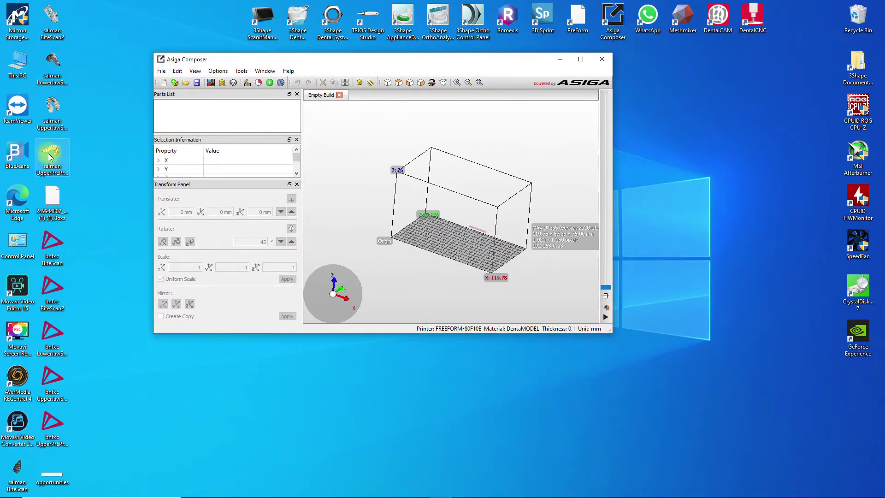
left_click_drag(416, 178, 415, 176)
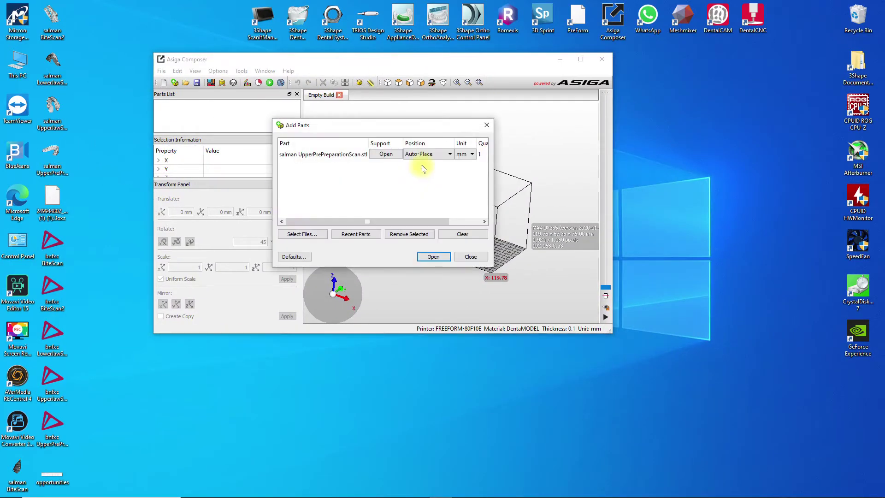
left_click(436, 257)
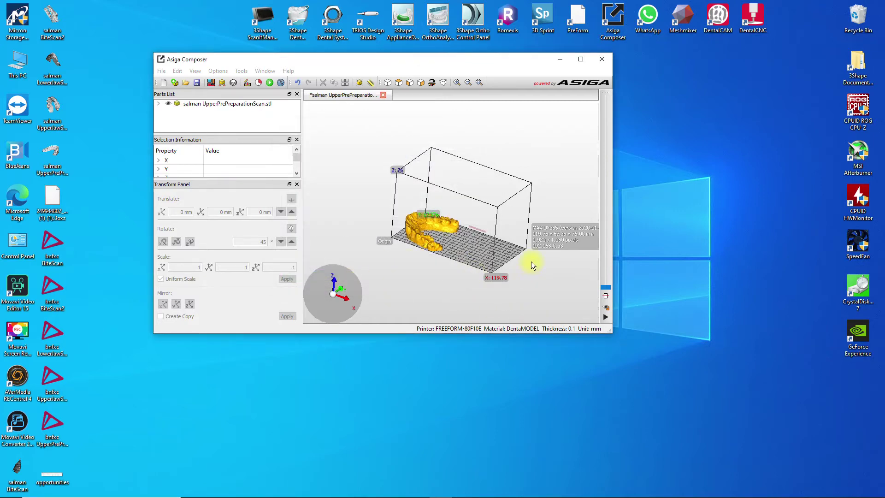
left_click_drag(480, 242, 553, 110)
left_click(581, 59)
Rotate the arch about the Z axis so its front teeth face the platform's far long edge, and centre it
scroll(521, 364, "up", 6)
left_click_drag(550, 420, 538, 342)
scroll(530, 296, "down", 5)
scroll(538, 342, "up", 2)
left_click(517, 318)
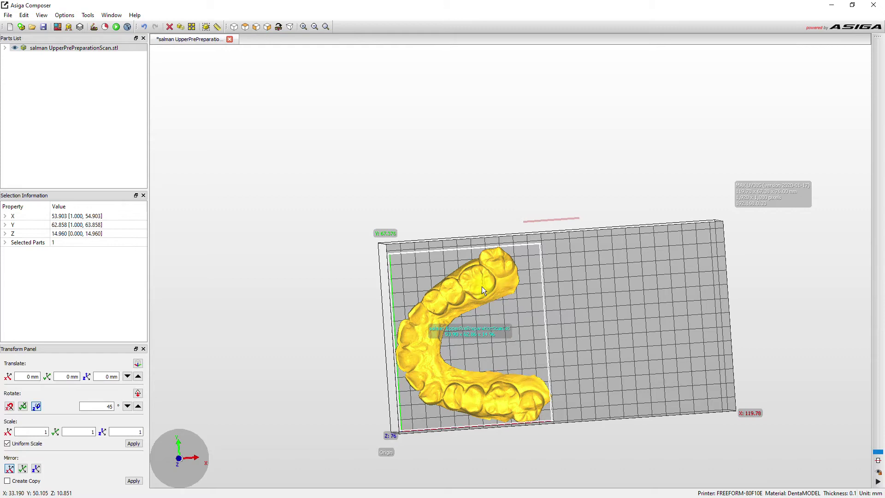
left_click_drag(483, 286, 599, 389)
left_click_drag(526, 345, 625, 339)
right_click_drag(696, 406, 646, 341)
left_click_drag(580, 271, 587, 271)
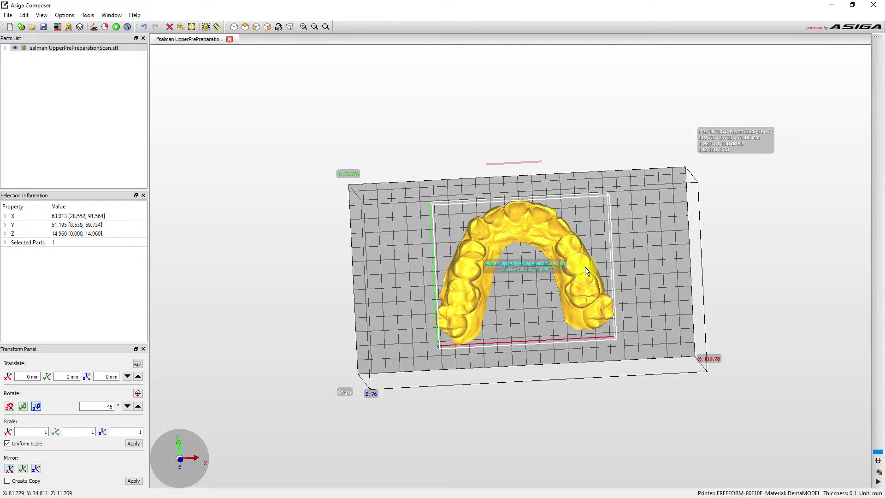
Try to start the build of the arch on the Max UV385 printer
right_click_drag(598, 359, 577, 280)
middle_click_drag(577, 279, 534, 144)
right_click_drag(537, 148, 358, 141)
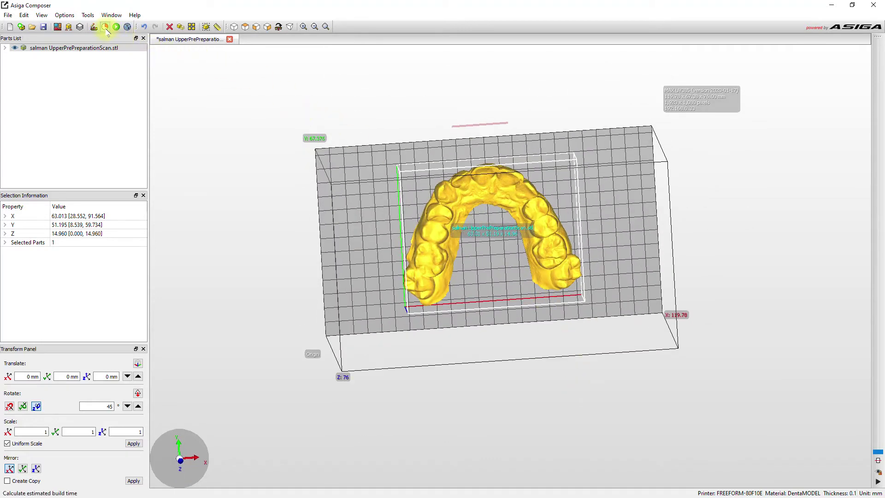
left_click(116, 27)
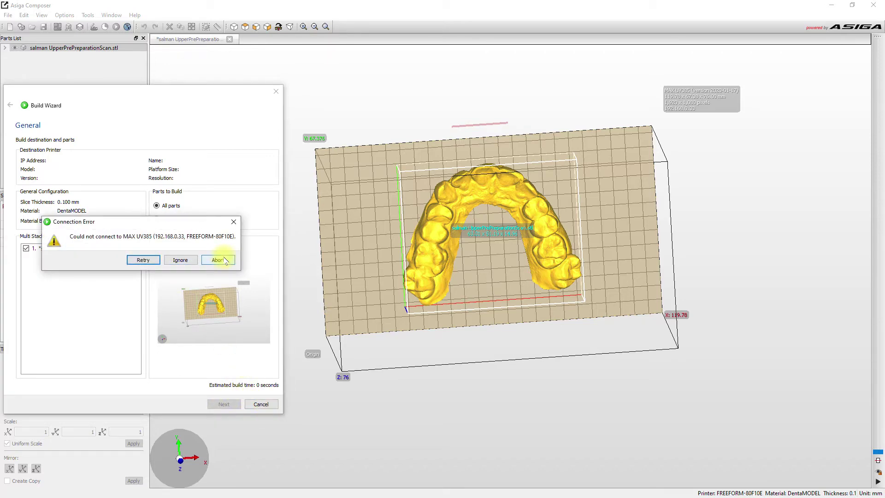
left_click(216, 260)
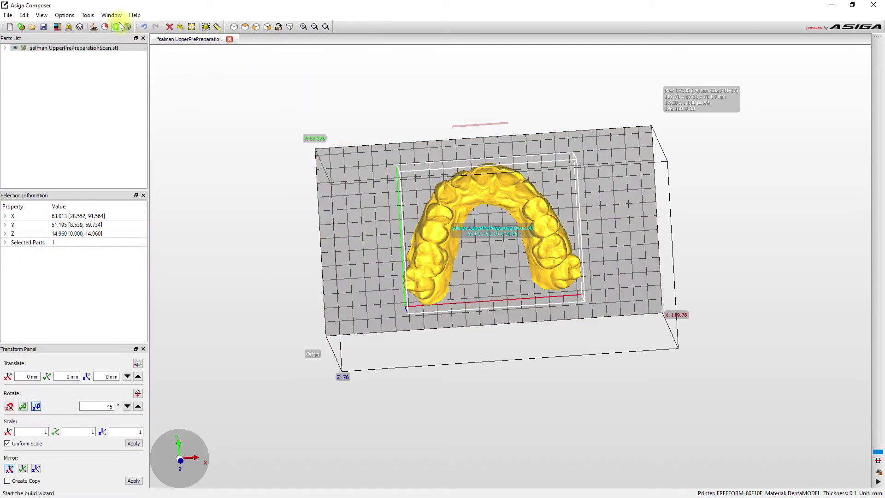
Calculate the build time for all parts with a material rate of $220 / L and a base plate thickness of 0.700 mm
left_click(105, 26)
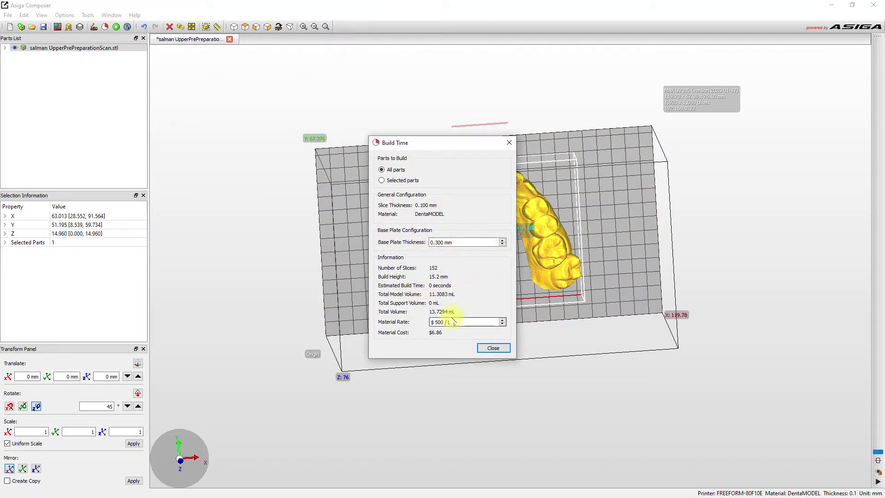
left_click_drag(442, 321, 412, 319)
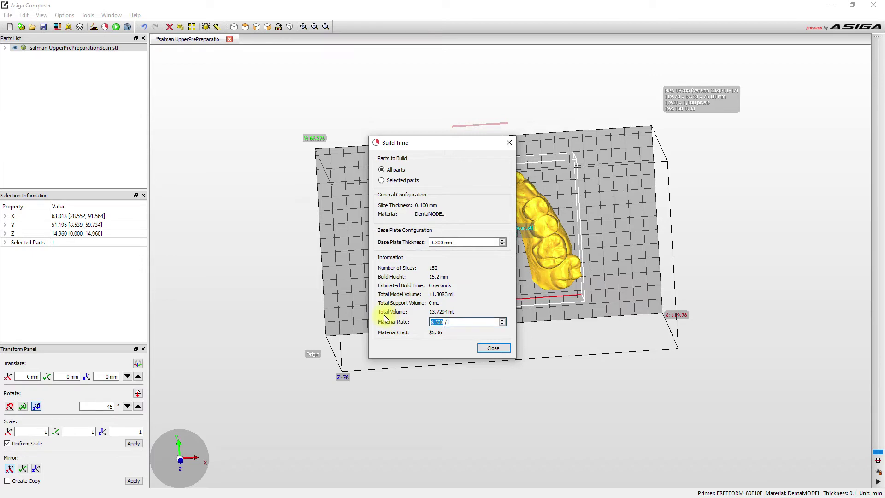
key("Delete")
key("Delete")
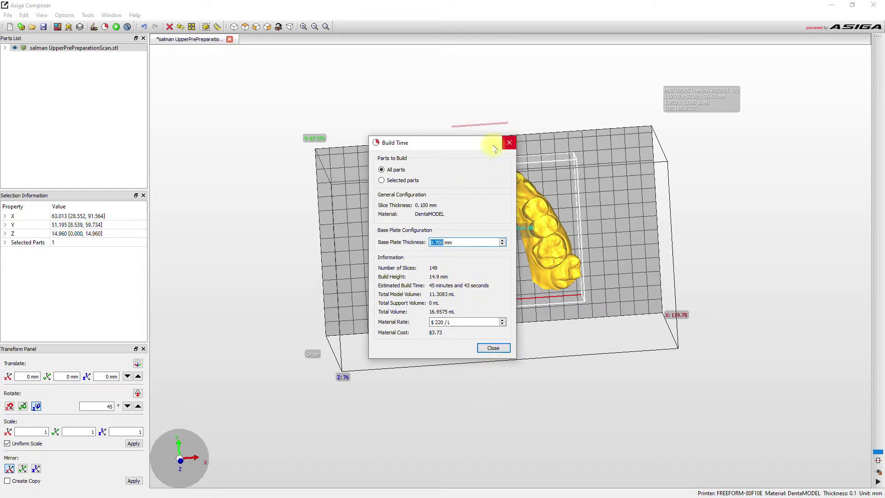
Close the build time estimate and review the general settings of the Build Wizard without starting the build
left_click_drag(475, 145, 418, 143)
left_click(449, 144)
middle_click_drag(491, 281, 592, 364)
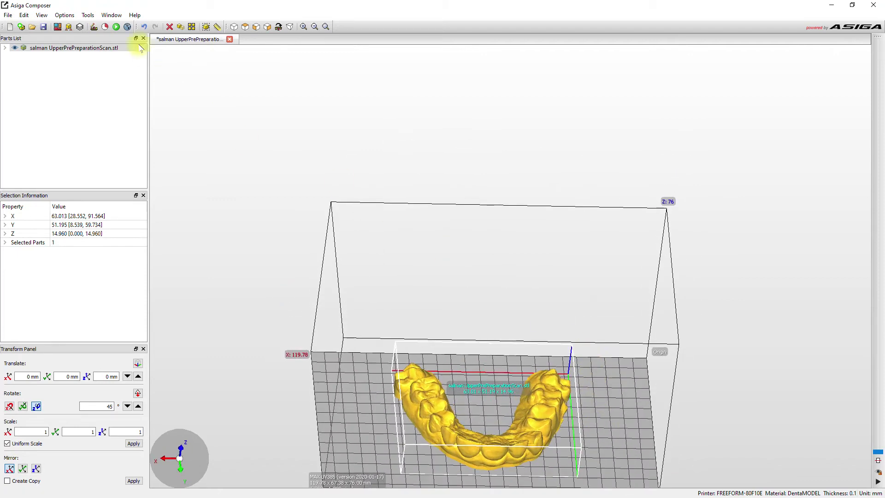
left_click(116, 27)
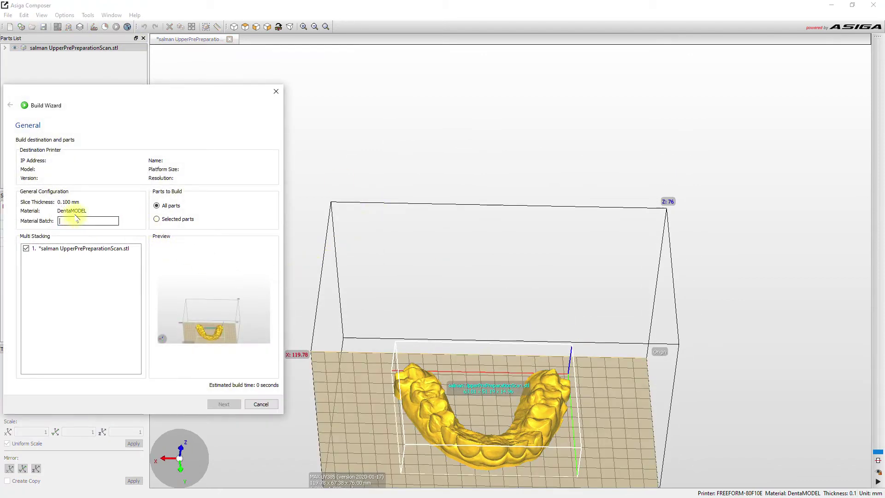
left_click(276, 91)
Rotate the arch about 90° around Z so its front teeth face the platform's X 119.78 end, and move it into that half
middle_click_drag(496, 253, 556, 319)
right_click(556, 319)
left_click(569, 302)
left_click_drag(569, 303, 538, 408)
middle_click_drag(501, 365, 525, 373)
left_click_drag(524, 373, 457, 369)
Clone the arch and place the copy on the platform's free half, turned about 180° so its front teeth face the origin end
right_click(458, 369)
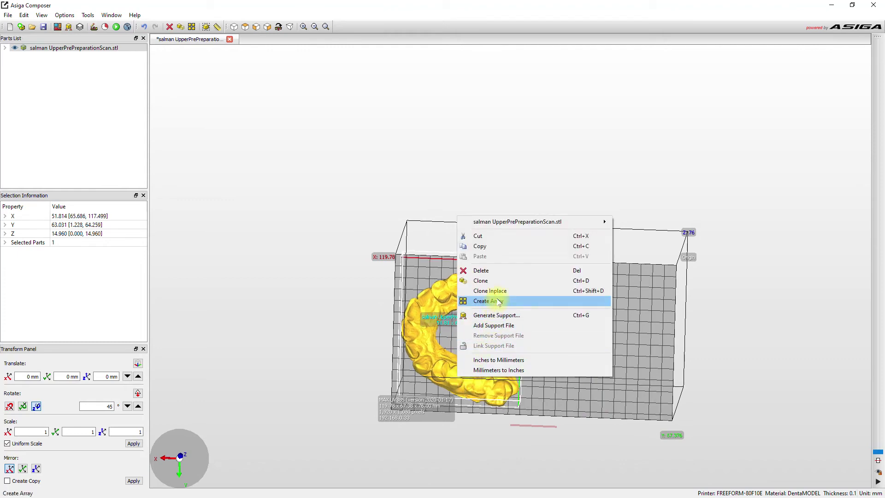
left_click(502, 281)
mouse_move(342, 283)
left_mouse_down()
mouse_move(579, 302)
mouse_move(595, 290)
left_mouse_up()
mouse_move(650, 300)
left_mouse_down()
mouse_move(668, 318)
mouse_move(607, 450)
mouse_move(582, 453)
left_mouse_up()
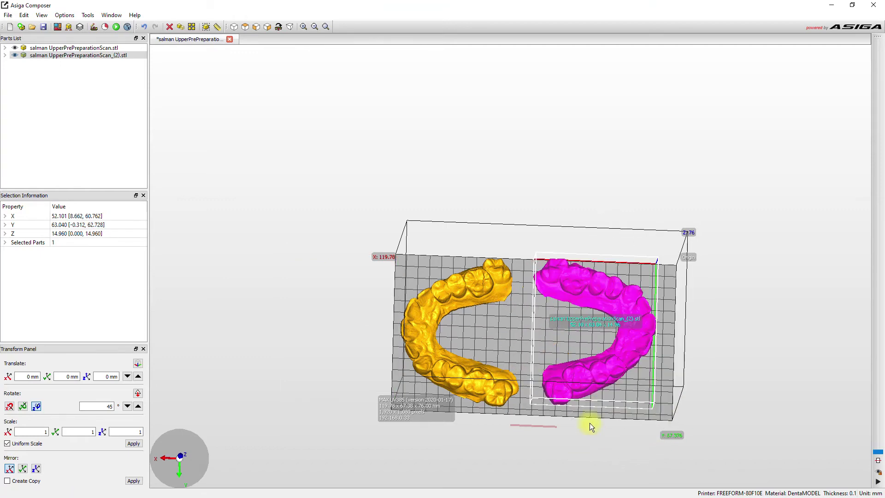
left_click_drag(602, 370, 599, 376)
Raise the cloned arch about 1.6 mm above the platform
mouse_move(622, 387)
middle_mouse_down()
mouse_move(640, 444)
mouse_move(632, 246)
middle_mouse_up()
middle_click_drag(628, 412, 604, 338)
scroll(601, 364, "up", 7)
scroll(610, 441, "down", 4)
right_click_drag(609, 438, 589, 373)
middle_click_drag(589, 374, 544, 148)
right_click_drag(544, 148, 538, 203)
right_click_drag(523, 173, 560, 242)
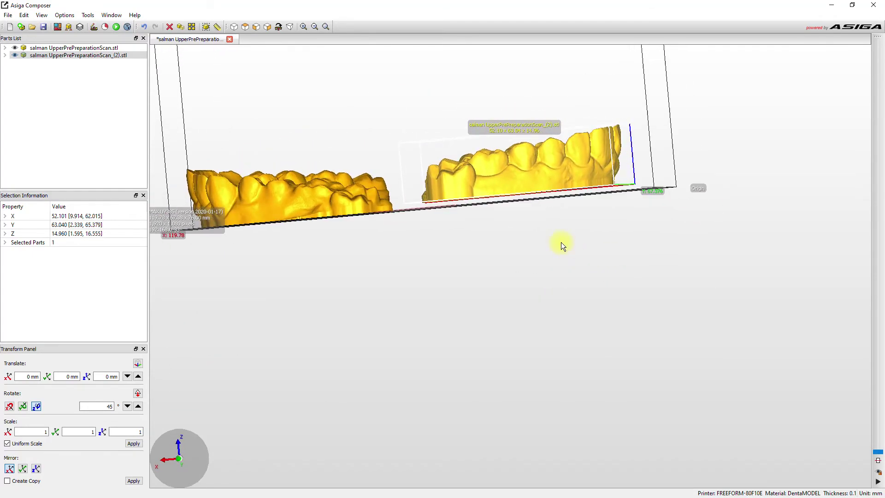
Lower the cloned arch until its base sits about 0.7 mm below the platform surface, undoing the extra move
mouse_move(533, 178)
left_mouse_down()
mouse_move(542, 190)
mouse_move(532, 184)
left_mouse_up()
right_click_drag(629, 242, 650, 204)
scroll(583, 175, "up", 5)
right_click_drag(584, 189, 610, 209)
scroll(611, 210, "down", 5)
left_click_drag(610, 210, 558, 234, "ctrl")
key("ctrl+z")
right_click_drag(470, 409, 441, 274)
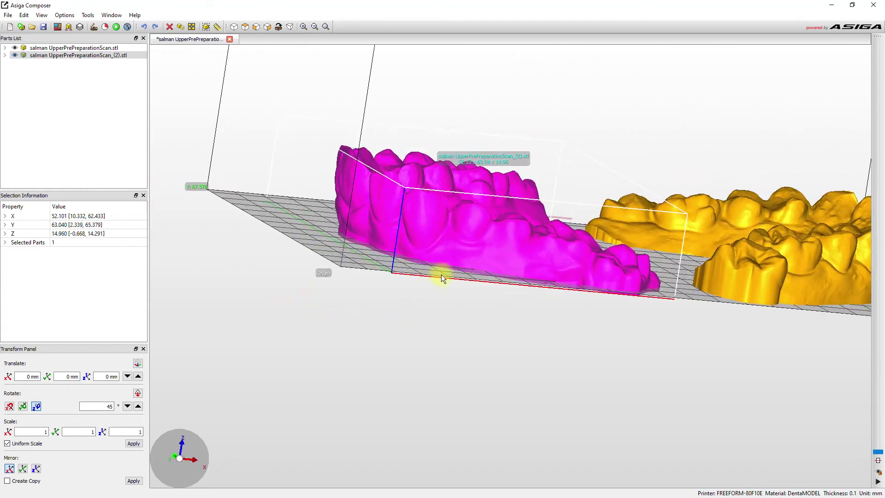
scroll(455, 264, "up", 5)
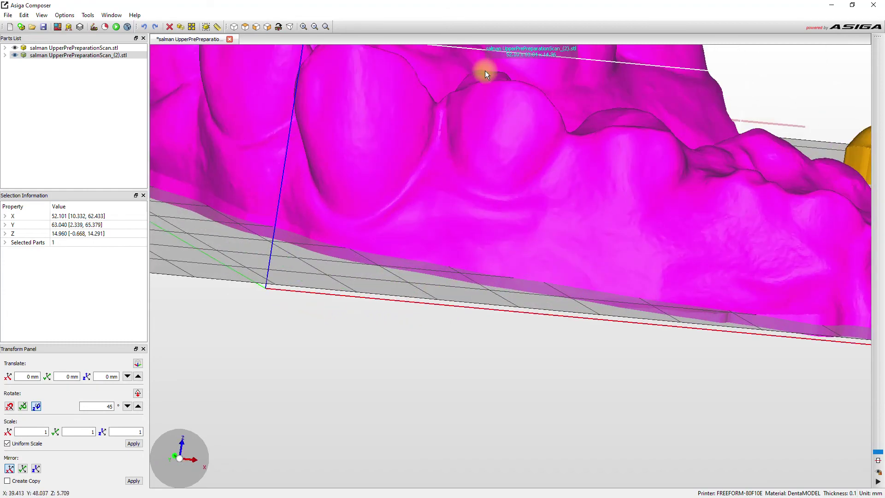
scroll(482, 67, "down", 5)
right_click_drag(548, 187, 639, 162)
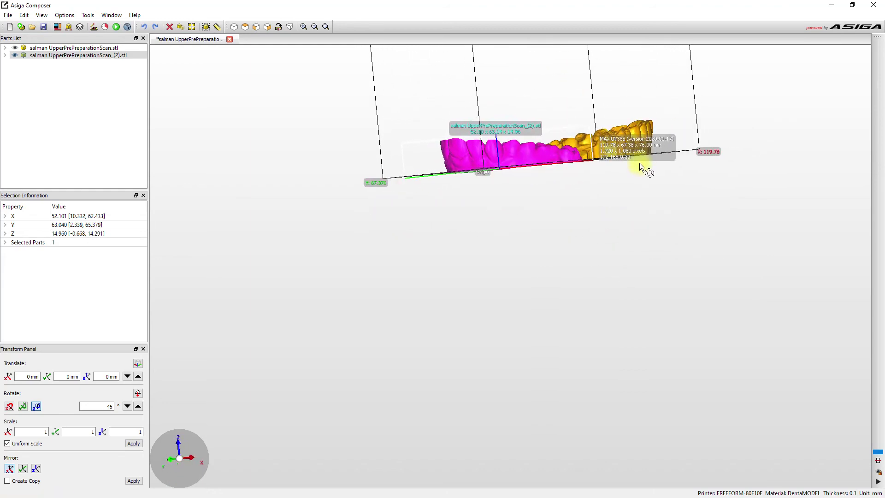
Inspect the cross-sections of both arches by clipping them along Z at 1.450, 9.550 and 16.350 mm
right_click_drag(594, 228, 599, 360)
left_click_drag(874, 457, 881, 445)
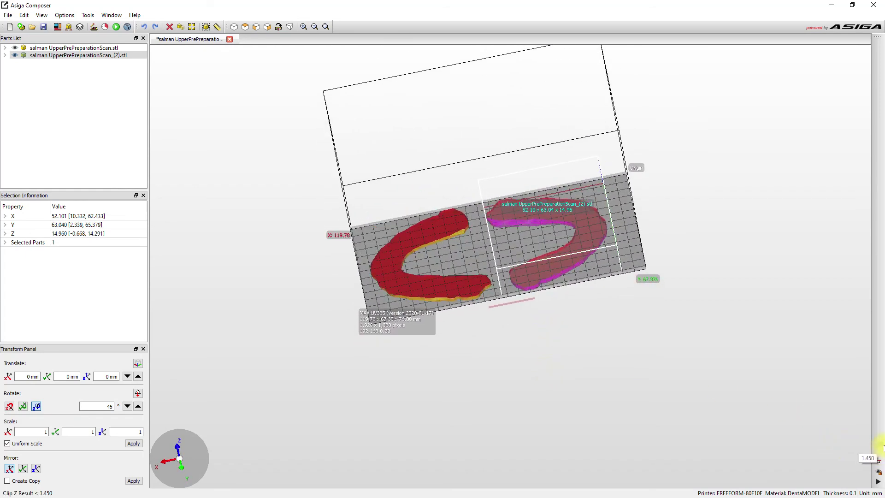
left_click_drag(880, 387, 880, 402)
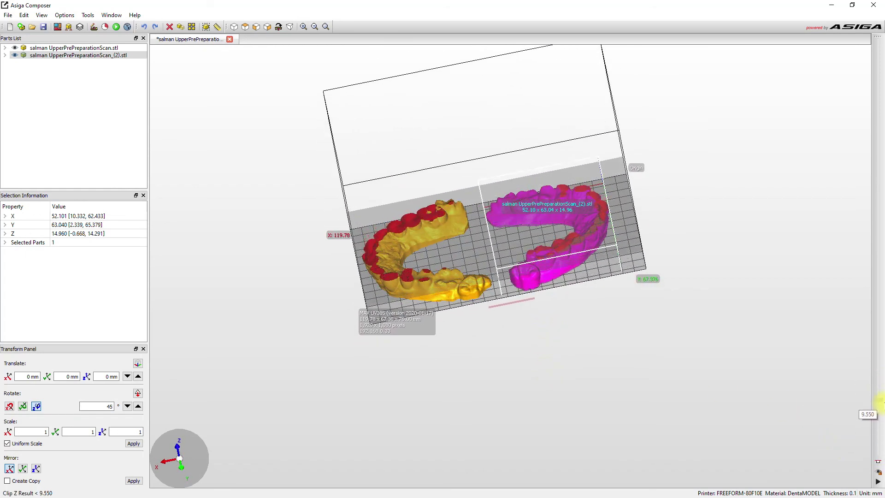
left_click_drag(878, 461, 882, 368)
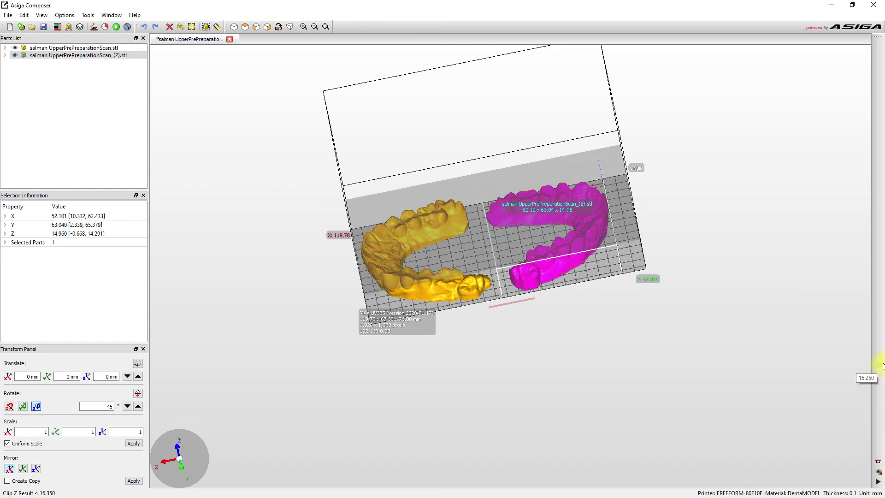